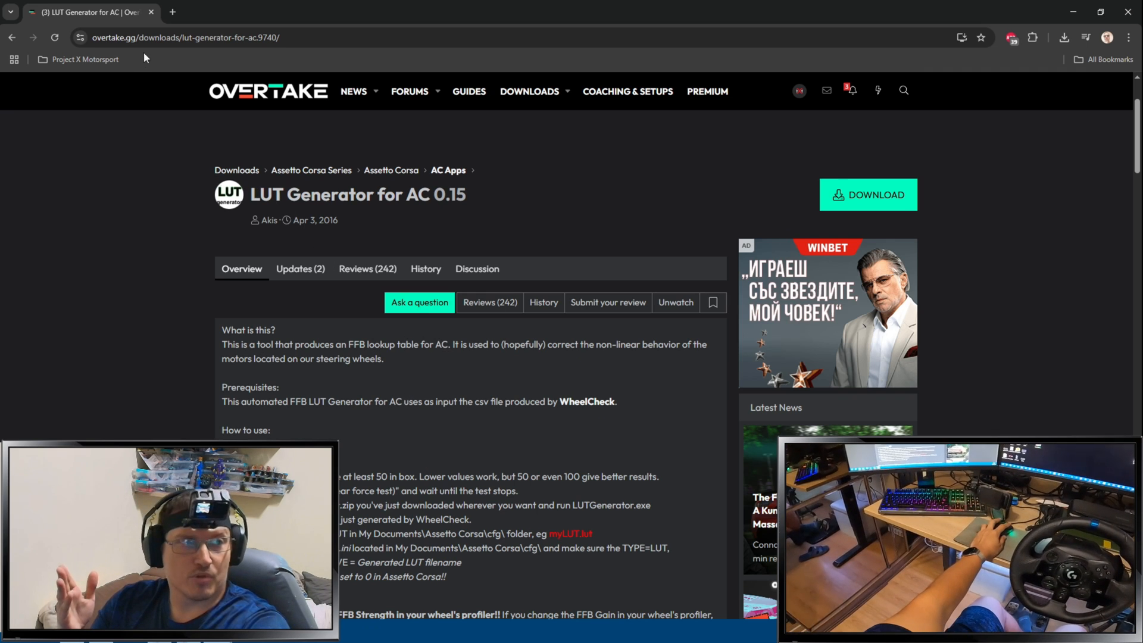
{"action": "scroll", "coordinate": [420, 246], "scroll_direction": "down", "scroll_amount": 1}
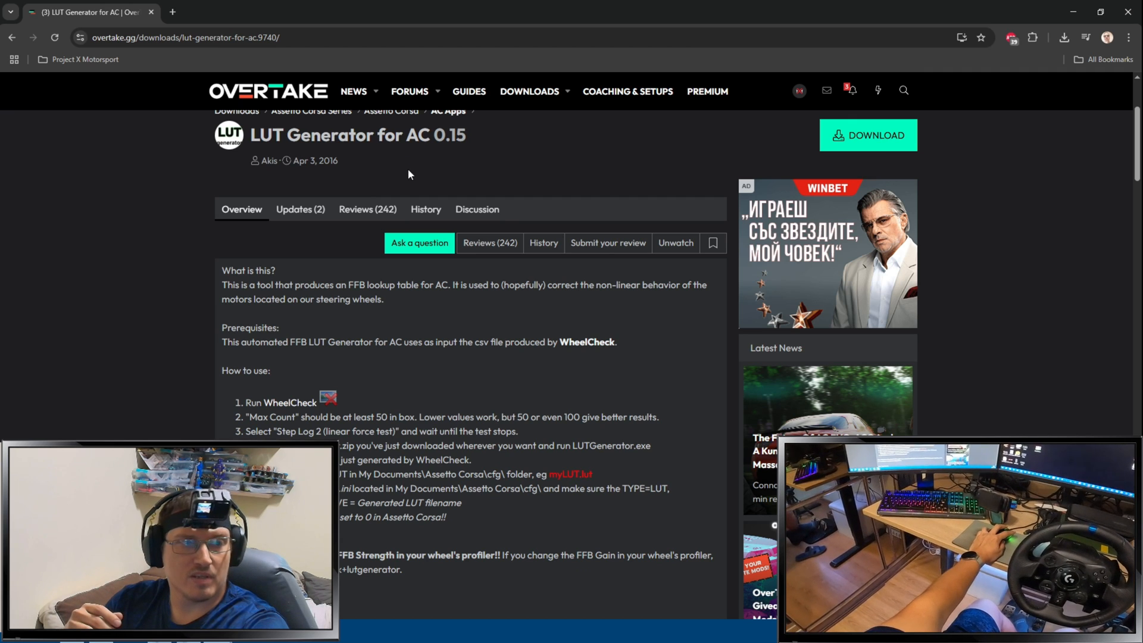
{"action": "scroll", "coordinate": [409, 169], "scroll_direction": "down", "scroll_amount": 2}
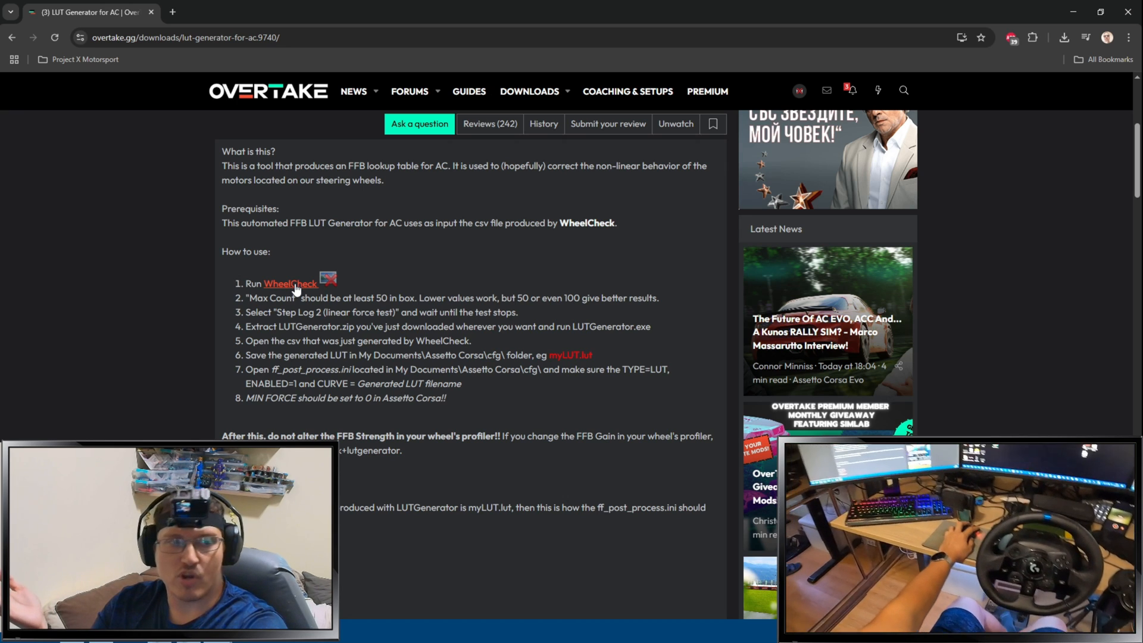
{"action": "scroll", "coordinate": [324, 280], "scroll_direction": "up", "scroll_amount": 5}
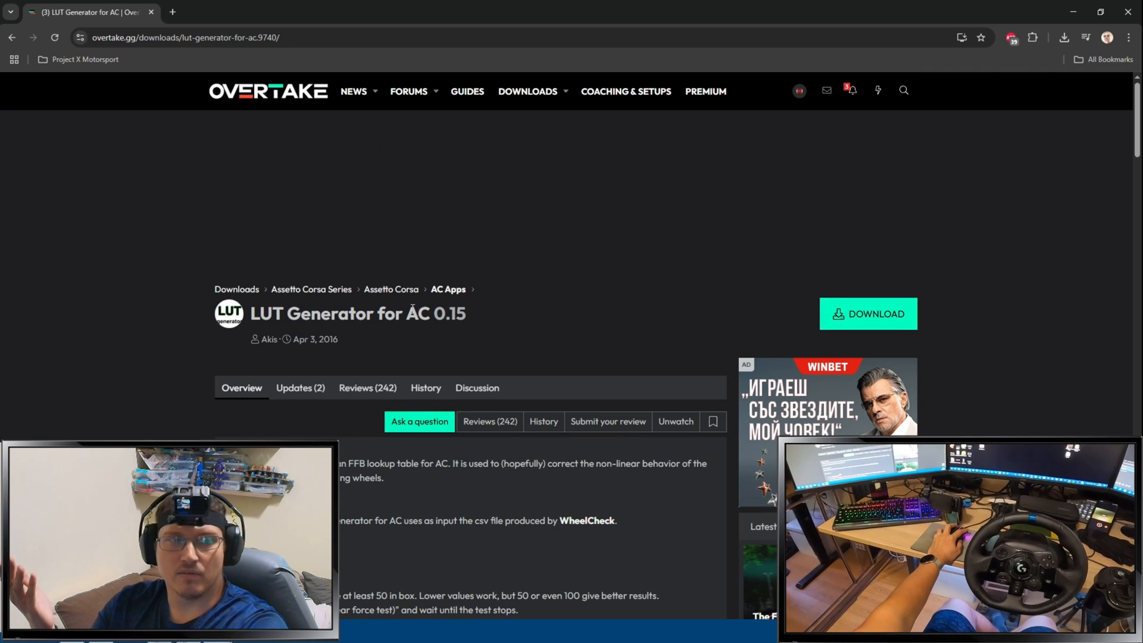
Extract the WheelCheck_1_72.zip archive into the Making Lut folder
{"action": "left_click", "coordinate": [1073, 12]}
{"action": "left_click", "coordinate": [573, 447]}
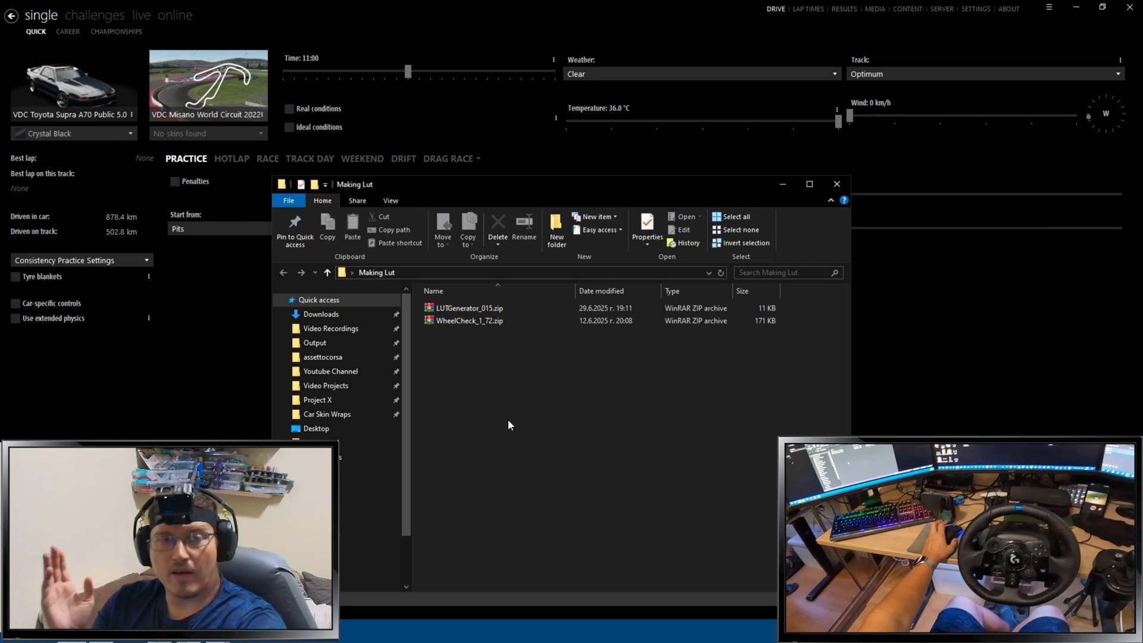
{"action": "left_click", "coordinate": [463, 322]}
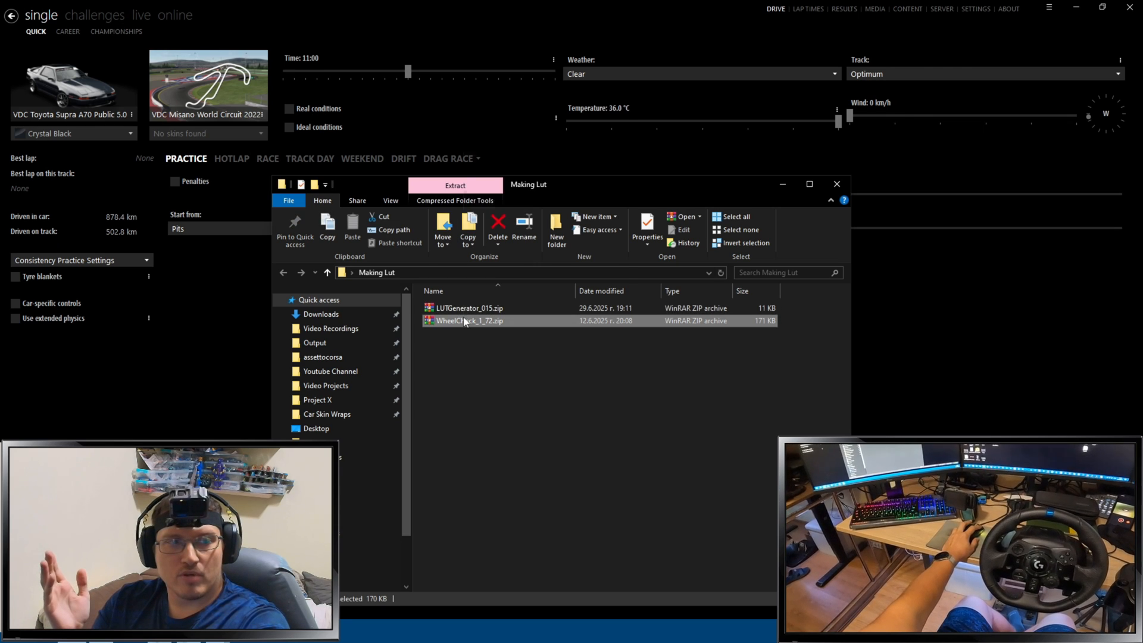
{"action": "right_click", "coordinate": [463, 322]}
{"action": "left_click", "coordinate": [518, 56]}
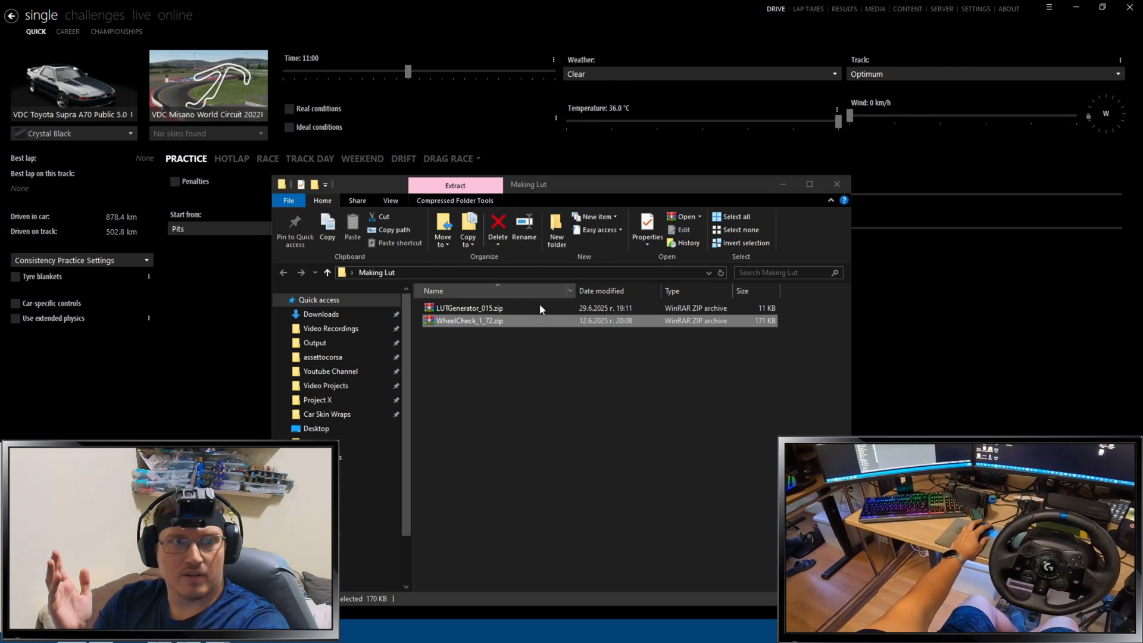
Extract the LUTGenerator_015.zip archive alongside it, leaving WheelCheck.exe selected
{"action": "left_click", "coordinate": [490, 310]}
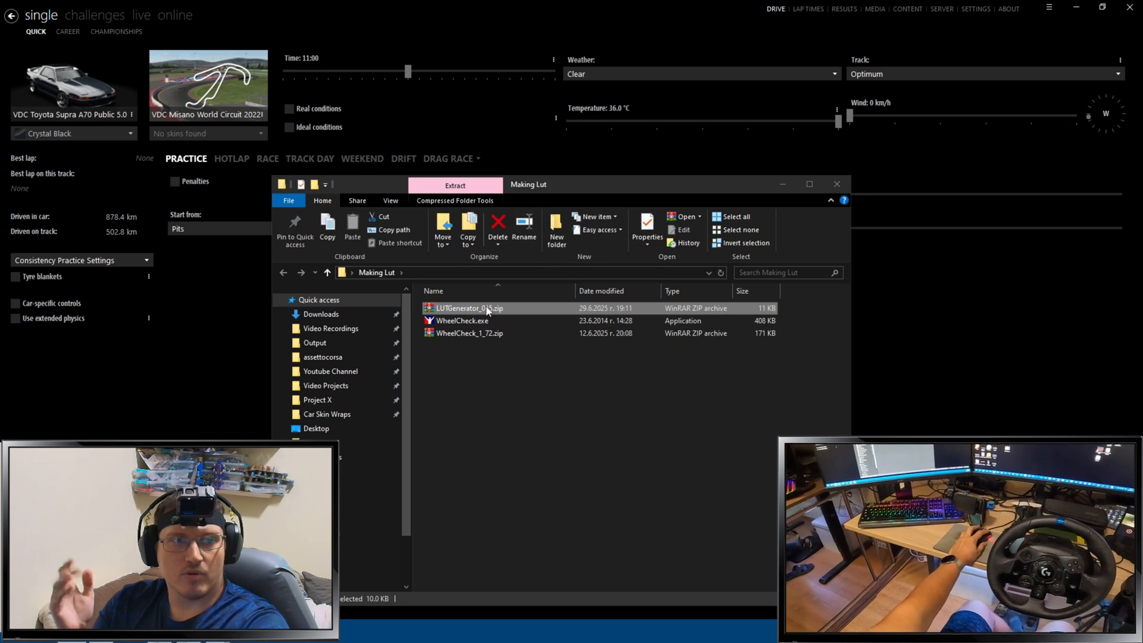
{"action": "right_click", "coordinate": [481, 312]}
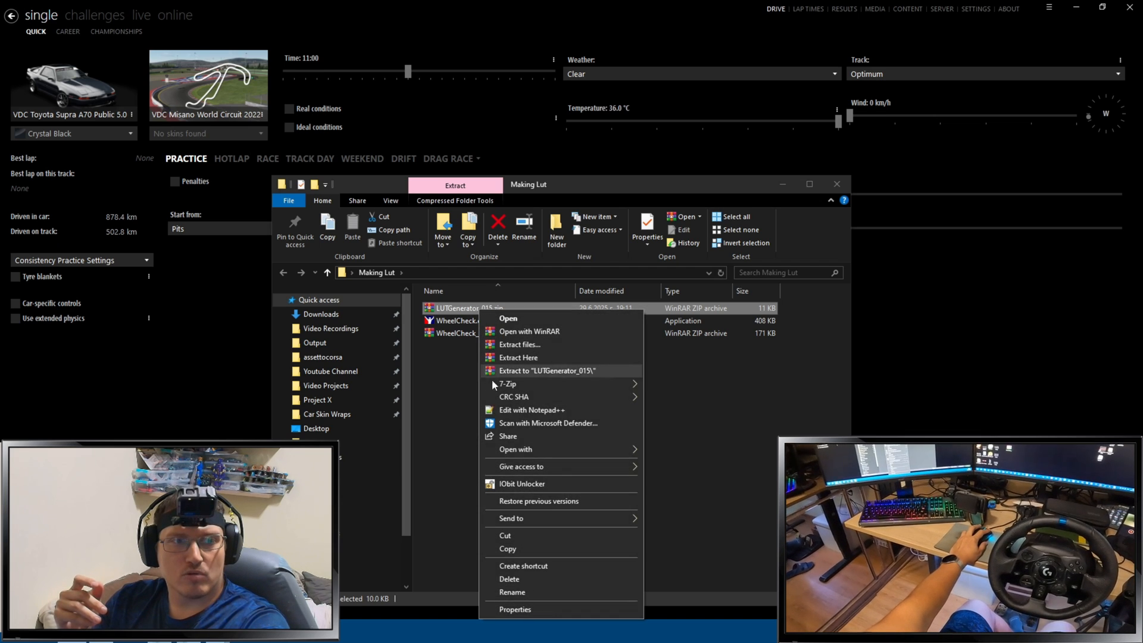
{"action": "left_click", "coordinate": [518, 362]}
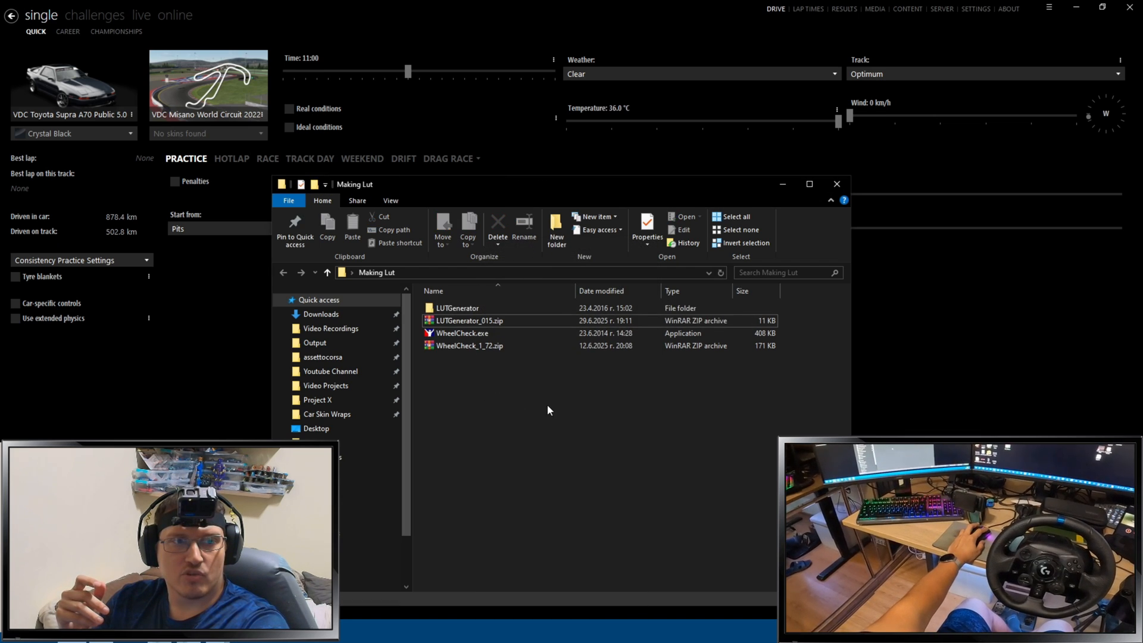
{"action": "left_click", "coordinate": [494, 334]}
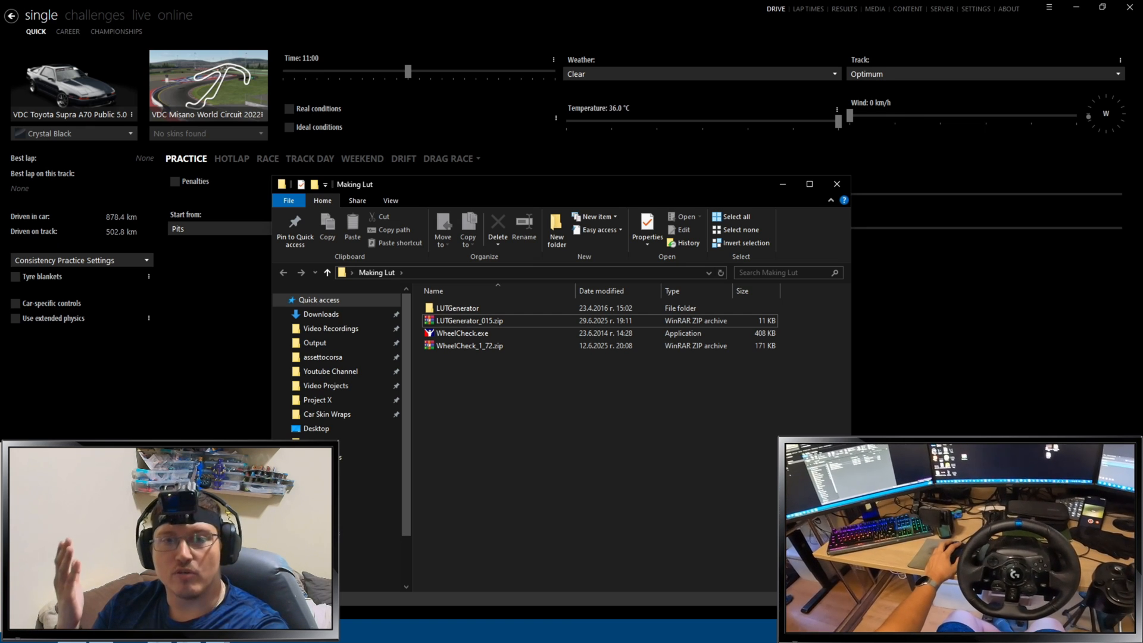
Switch between the launching game and the Making Lut folder until it shows over the track session
{"action": "key", "text": "alt+Tab"}
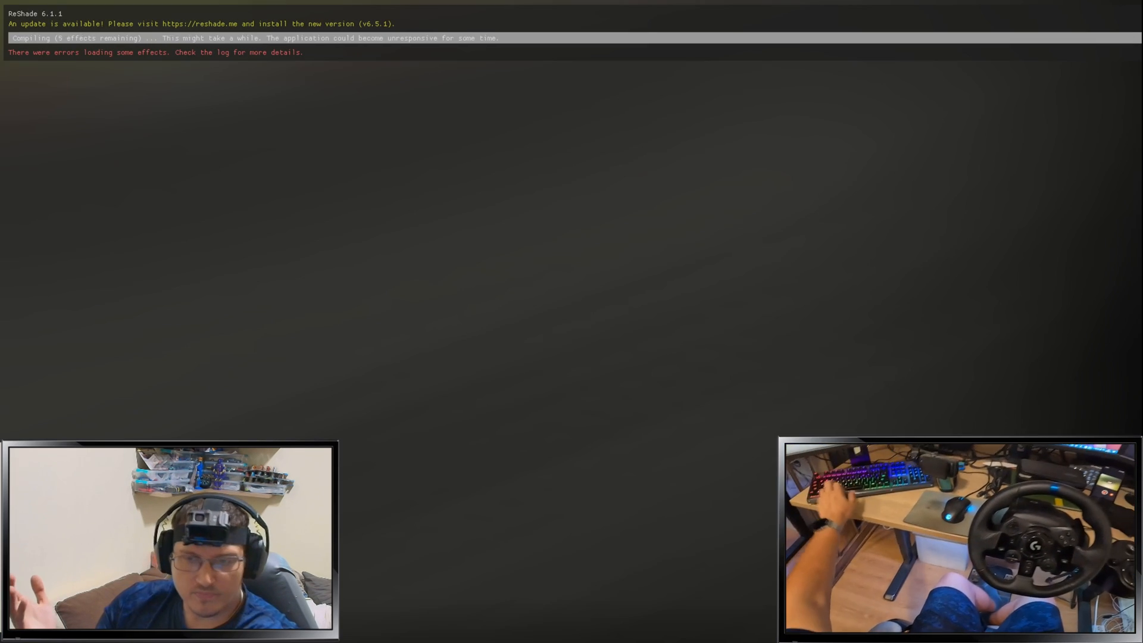
{"action": "key", "text": "alt+Tab"}
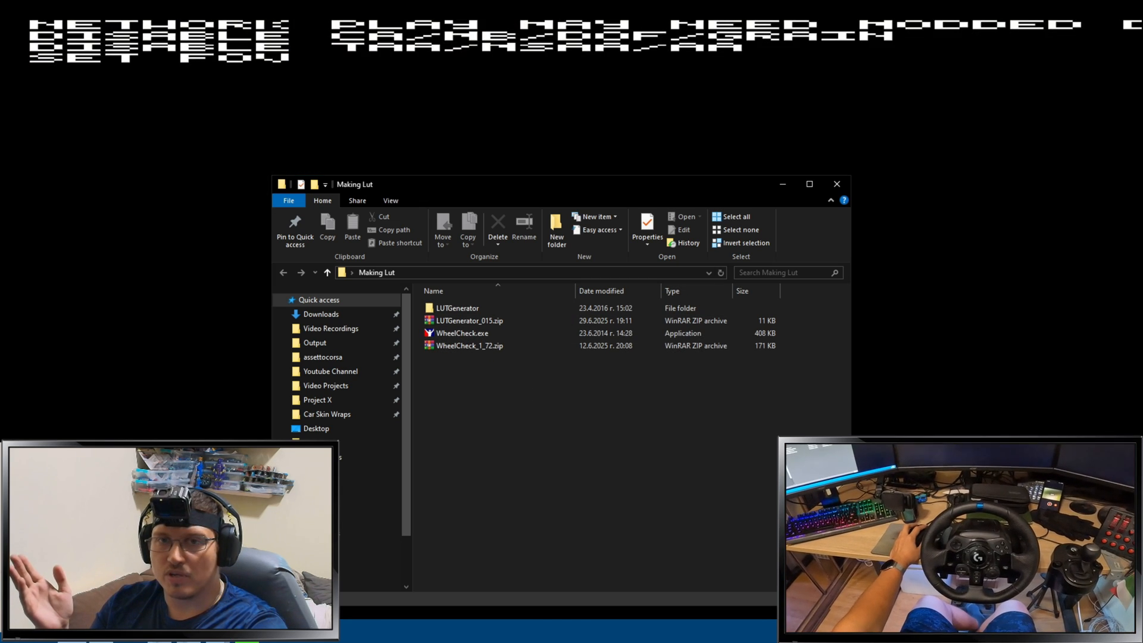
{"action": "key", "text": "alt+Tab"}
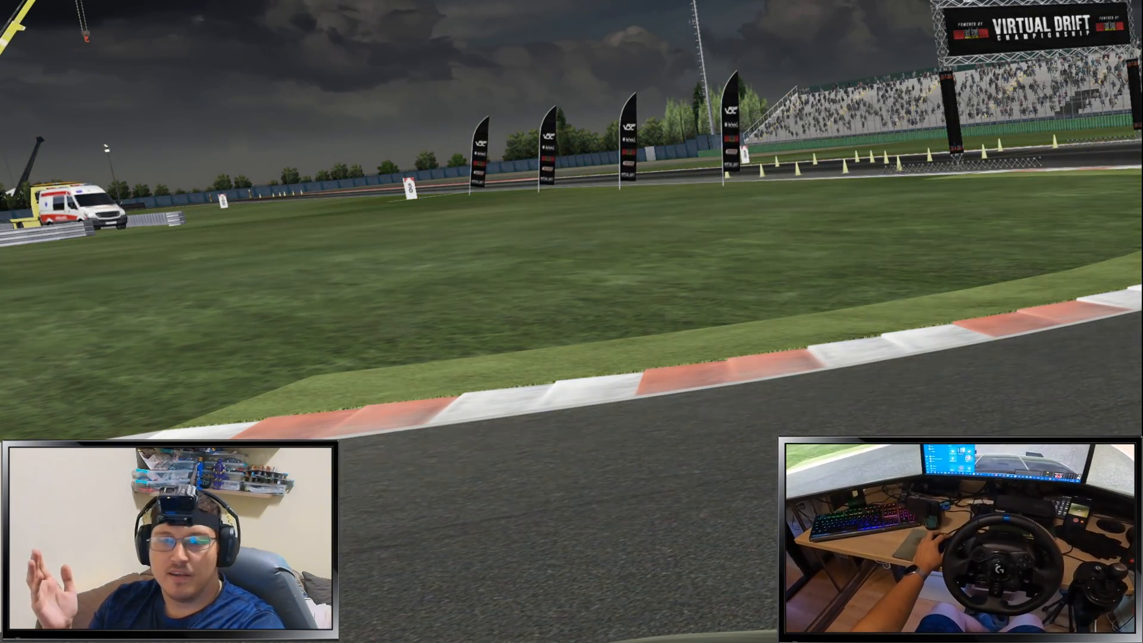
{"action": "key", "text": "alt+Tab"}
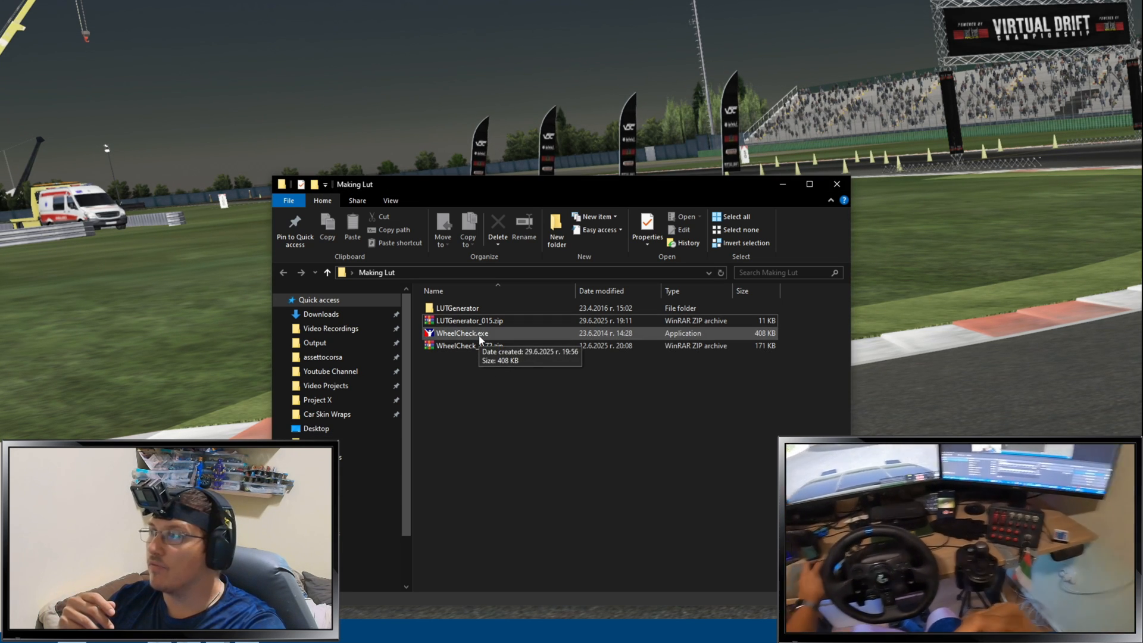
Launch WheelCheck.exe and bring the force feedback test window to the front
{"action": "left_click", "coordinate": [481, 336]}
{"action": "double_click", "coordinate": [481, 336]}
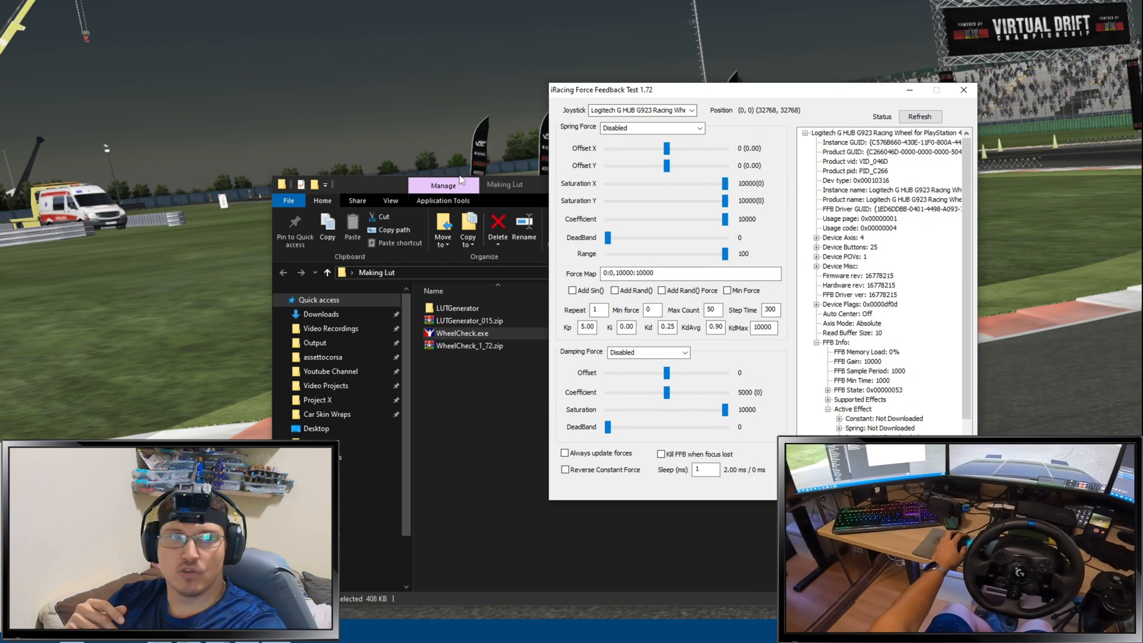
{"action": "left_click_drag", "start_coordinate": [512, 186], "coordinate": [271, 148]}
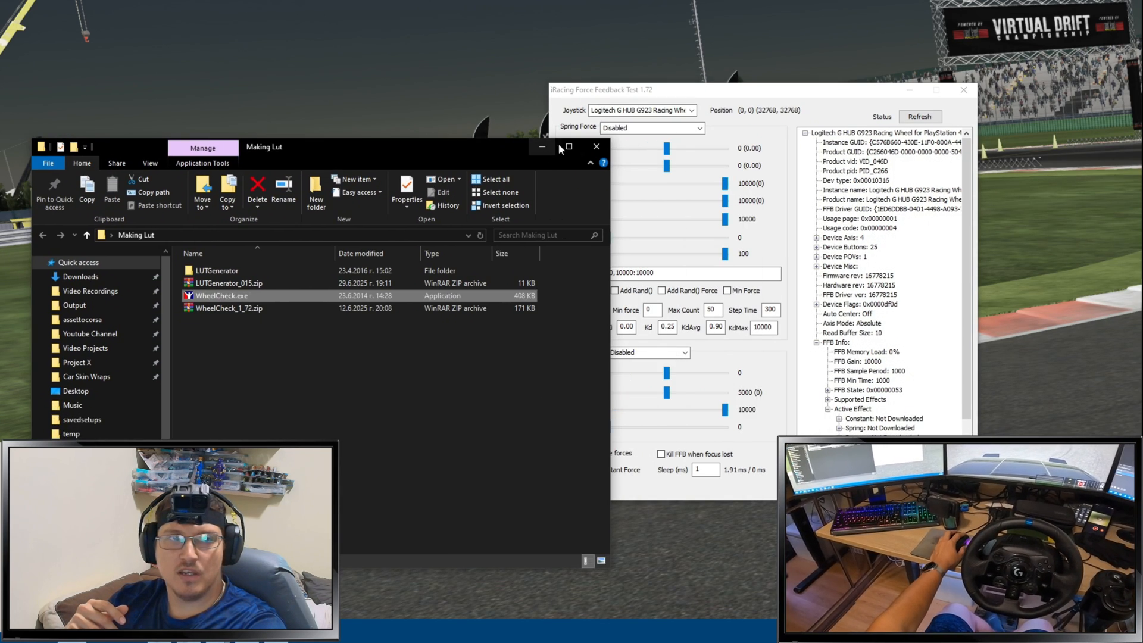
{"action": "left_click", "coordinate": [690, 100]}
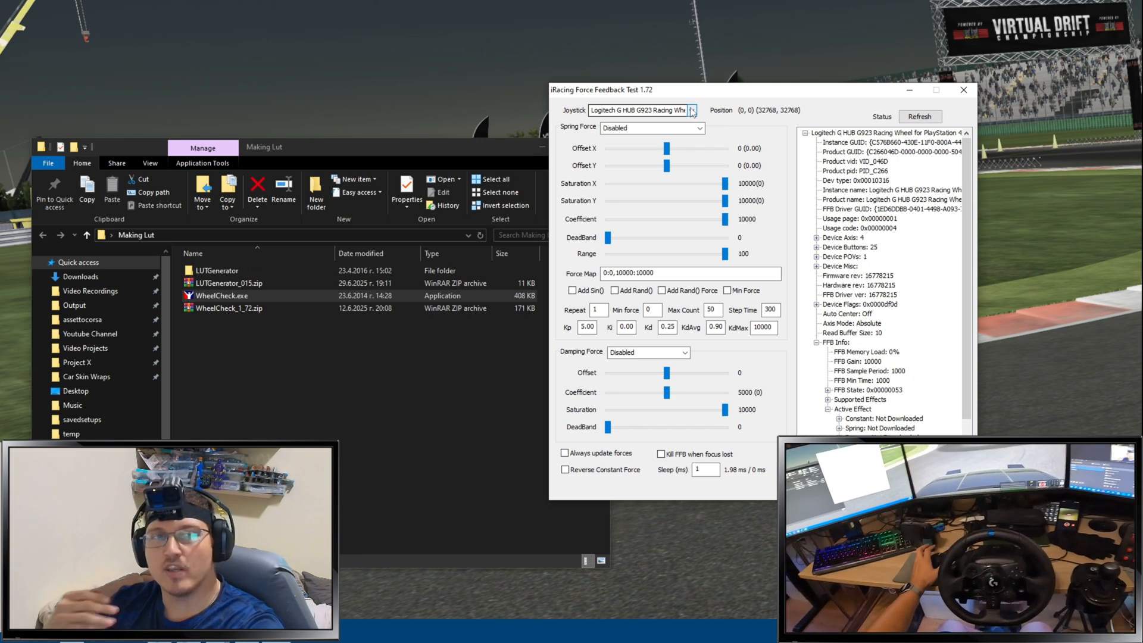
Set Spring Force to Step Log 2 (linear force test) to start the G923 test
{"action": "left_click", "coordinate": [698, 129]}
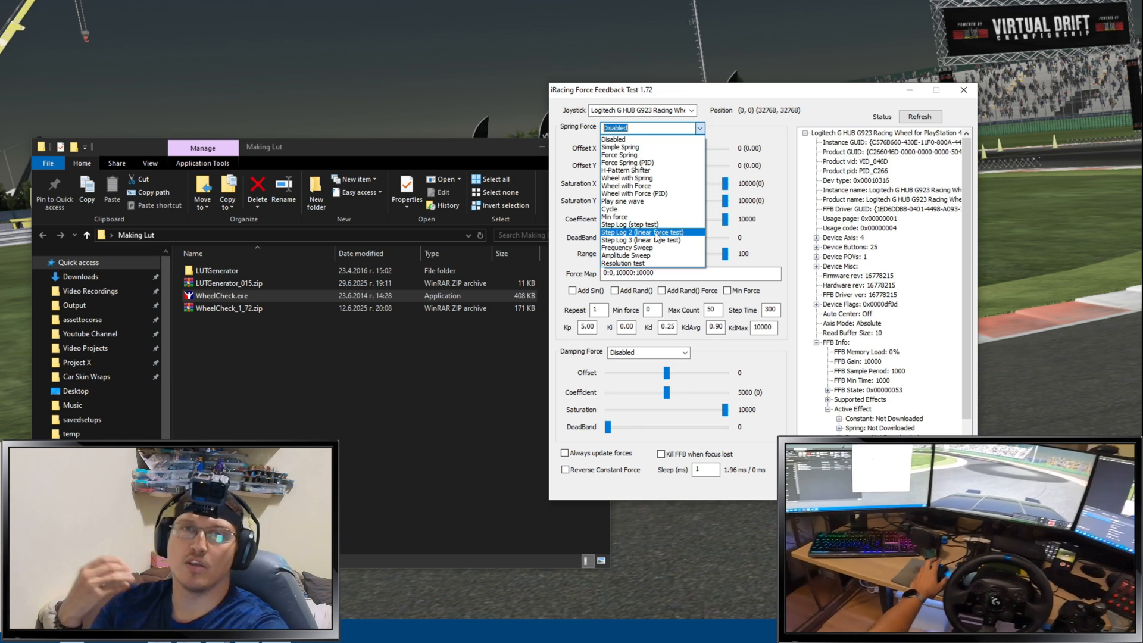
{"action": "left_click", "coordinate": [654, 233]}
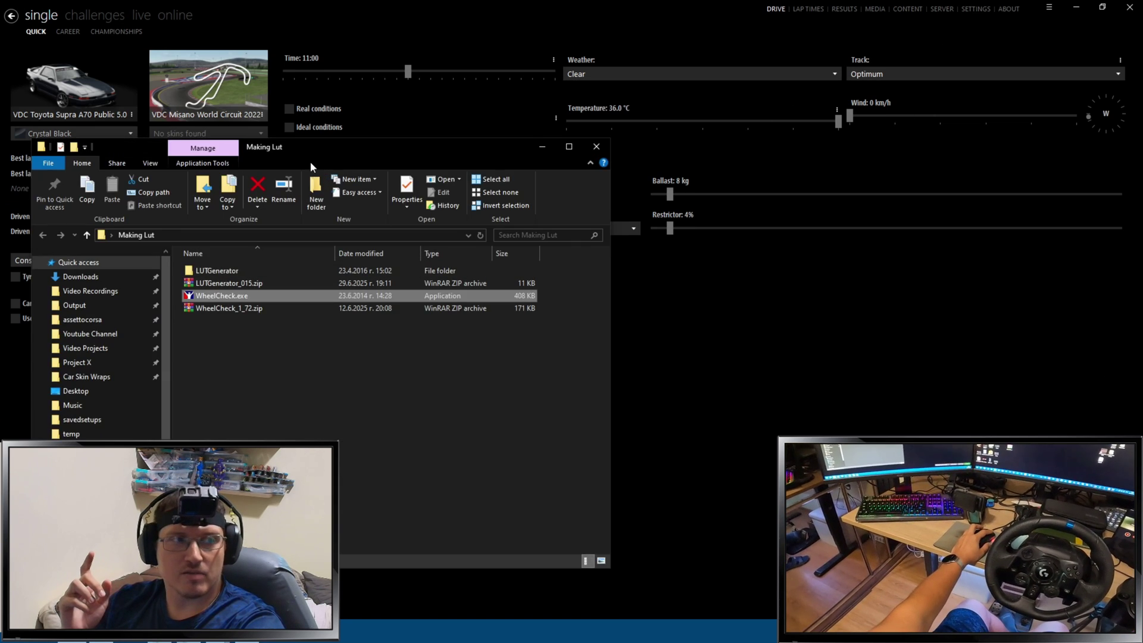
{"action": "left_click_drag", "start_coordinate": [312, 166], "coordinate": [652, 134]}
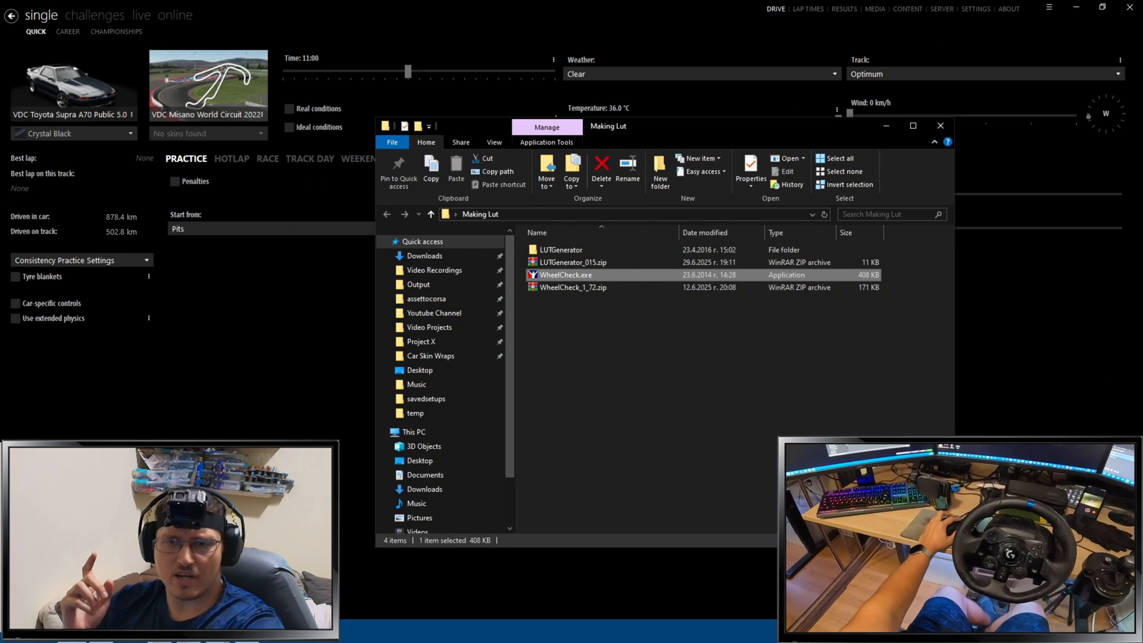
{"action": "key", "text": "super+e"}
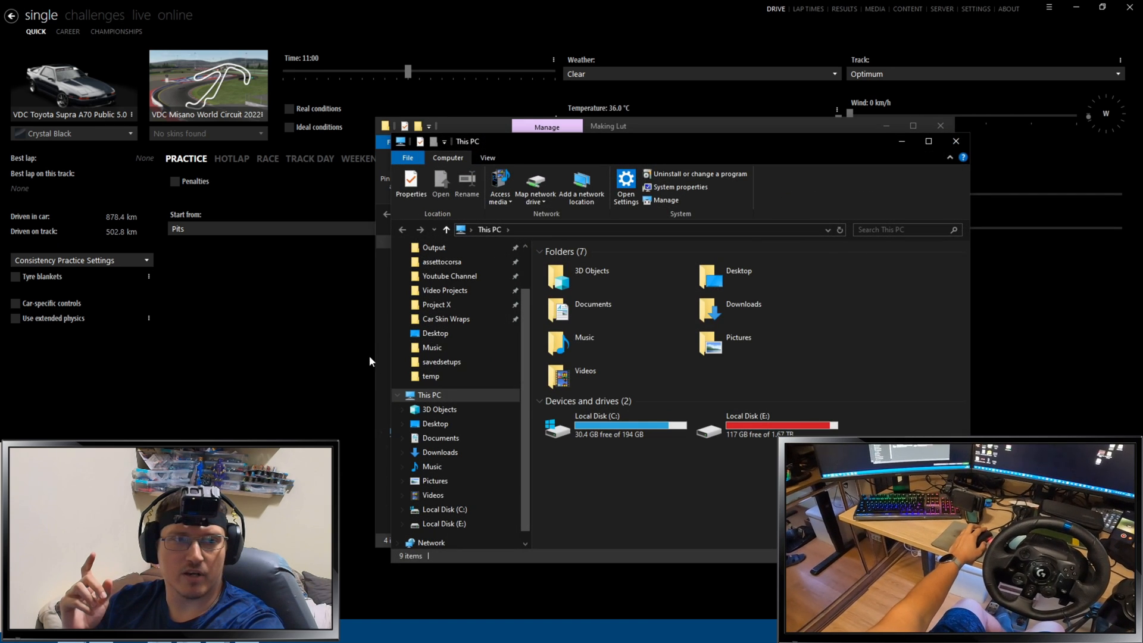
{"action": "left_click", "coordinate": [462, 438]}
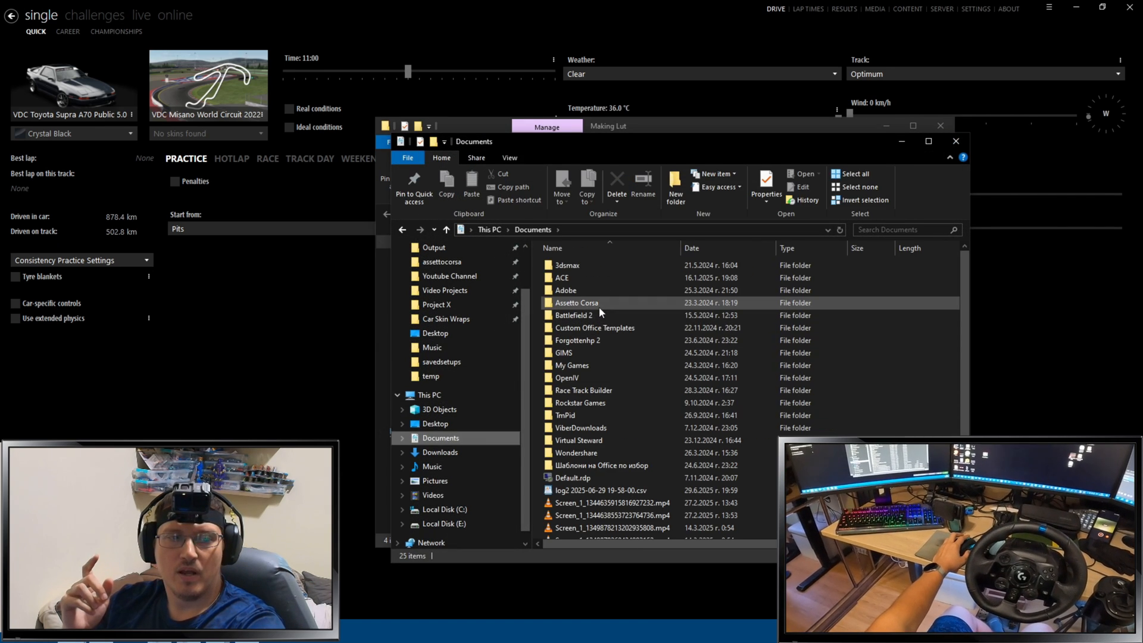
{"action": "left_click", "coordinate": [609, 491]}
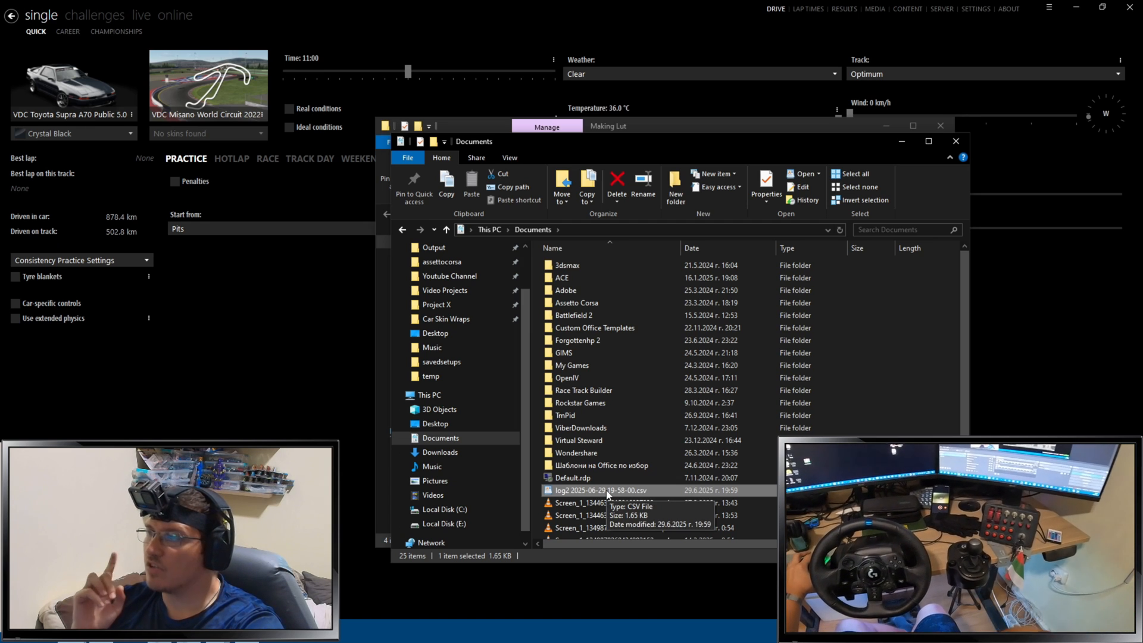
{"action": "mouse_move", "coordinate": [600, 490]}
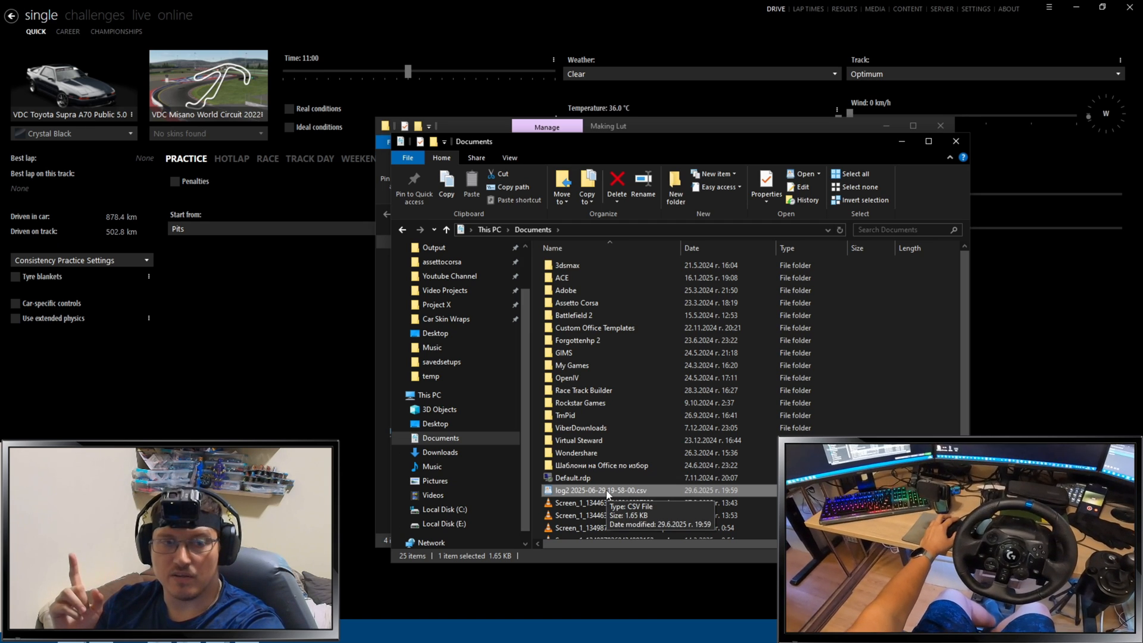
Arrange the windows side by side and select the LUTGenerator folder in Making Lut
{"action": "left_click_drag", "start_coordinate": [701, 143], "coordinate": [448, 135]}
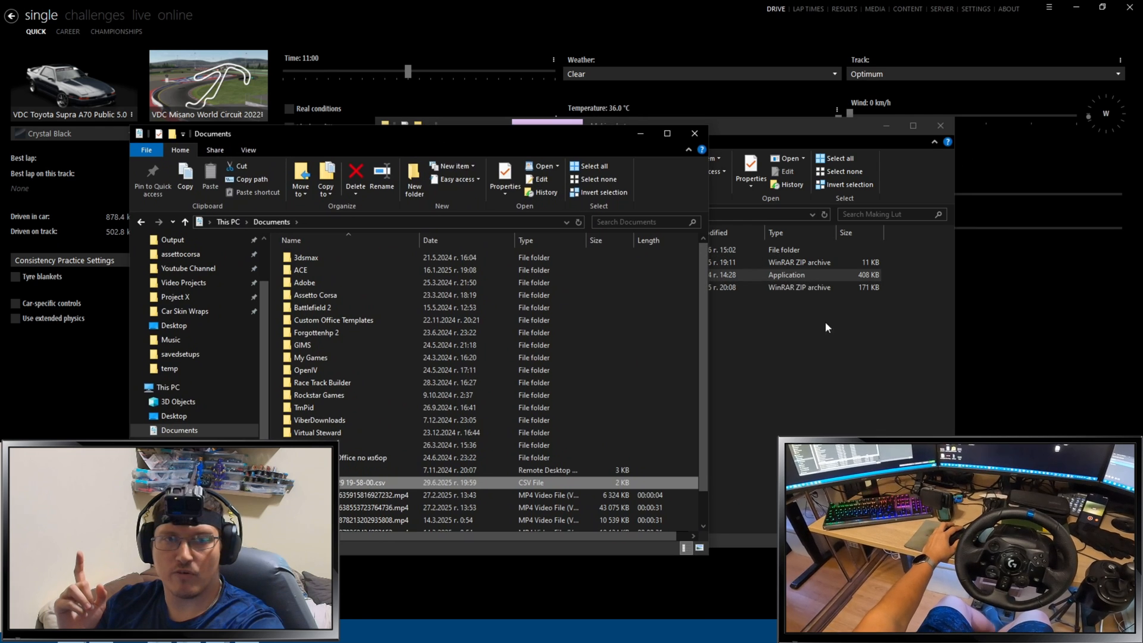
{"action": "left_click", "coordinate": [824, 332]}
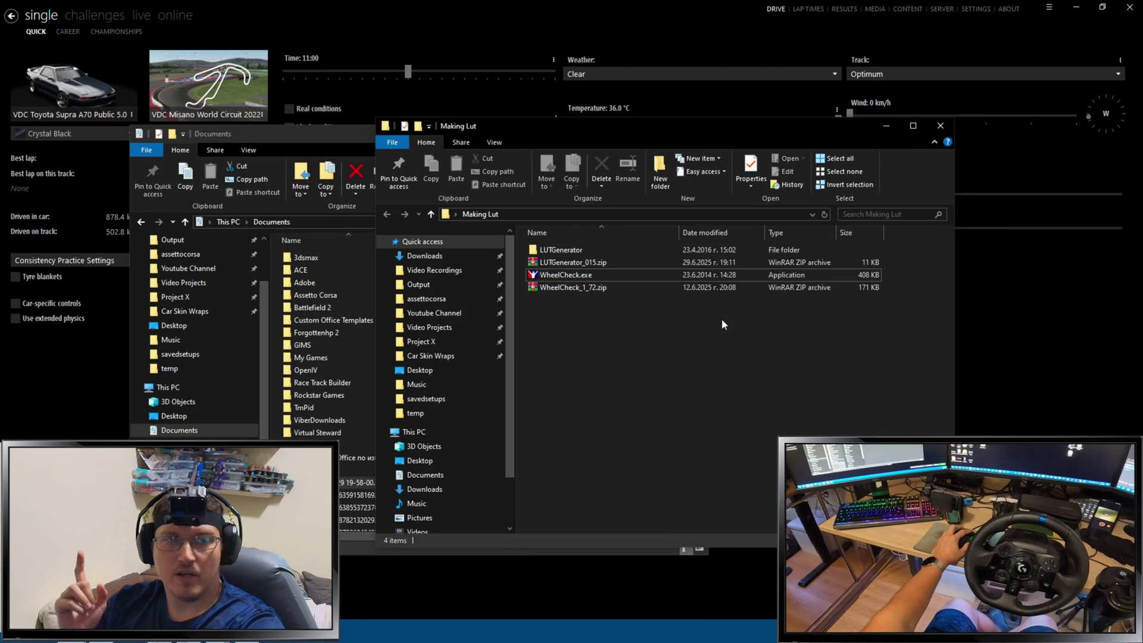
{"action": "left_click", "coordinate": [604, 249]}
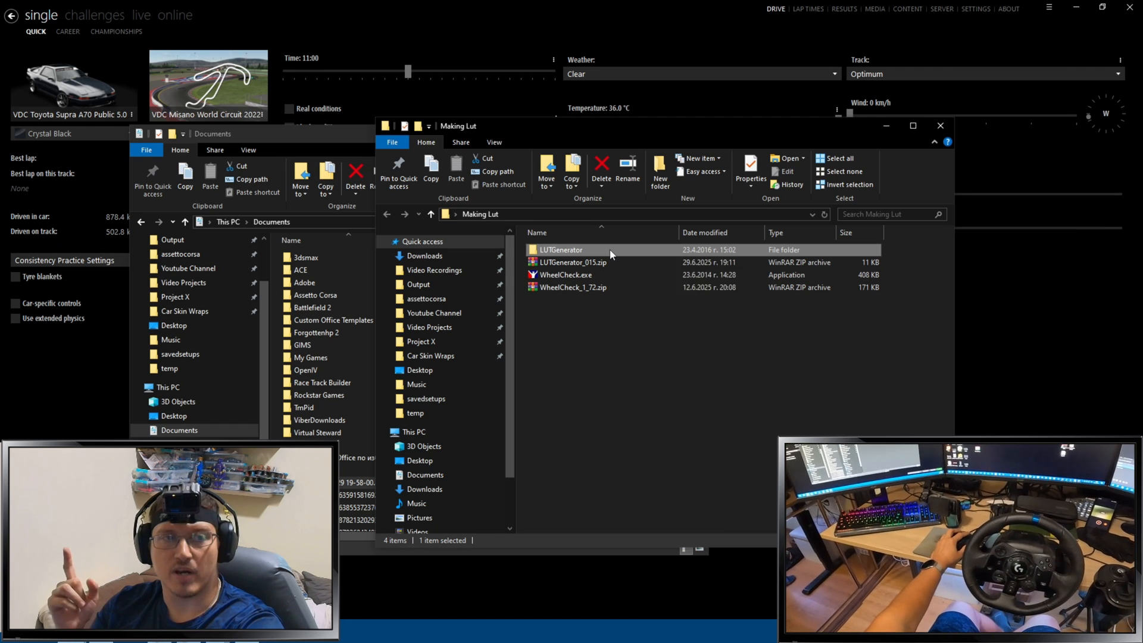
{"action": "double_click", "coordinate": [572, 250]}
{"action": "double_click", "coordinate": [571, 250]}
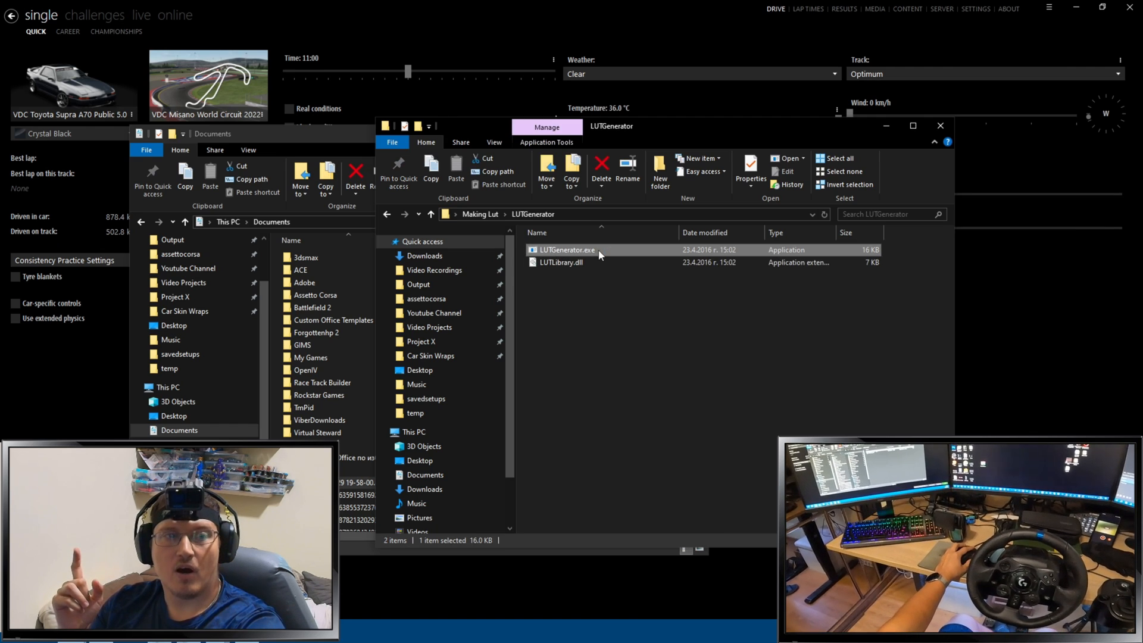
{"action": "left_click_drag", "start_coordinate": [201, 56], "coordinate": [625, 317]}
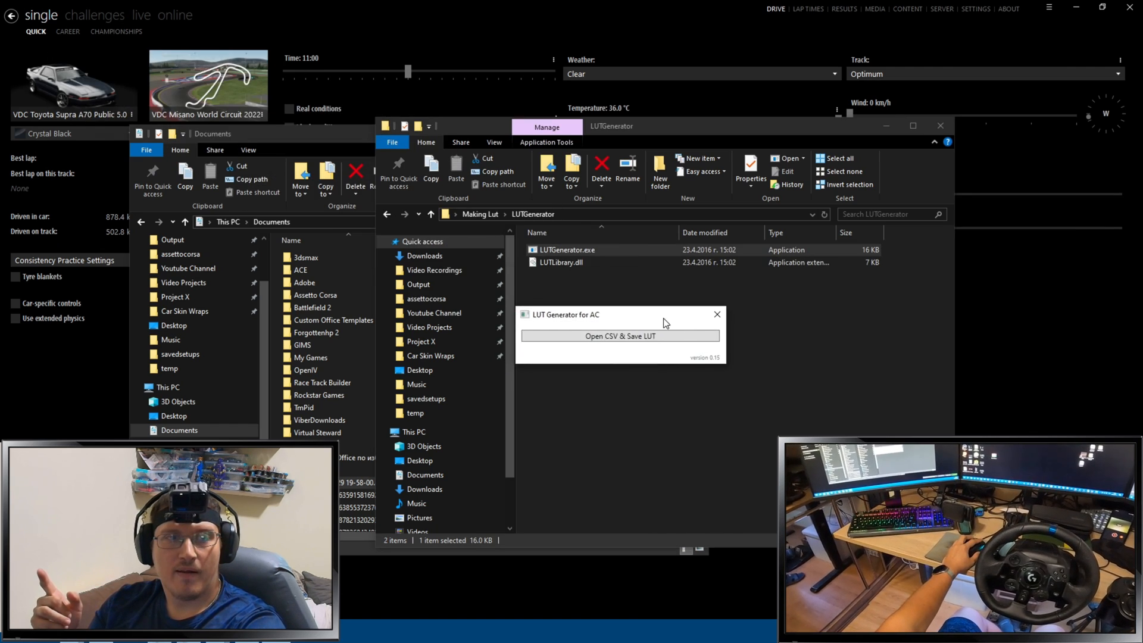
{"action": "left_click", "coordinate": [631, 340]}
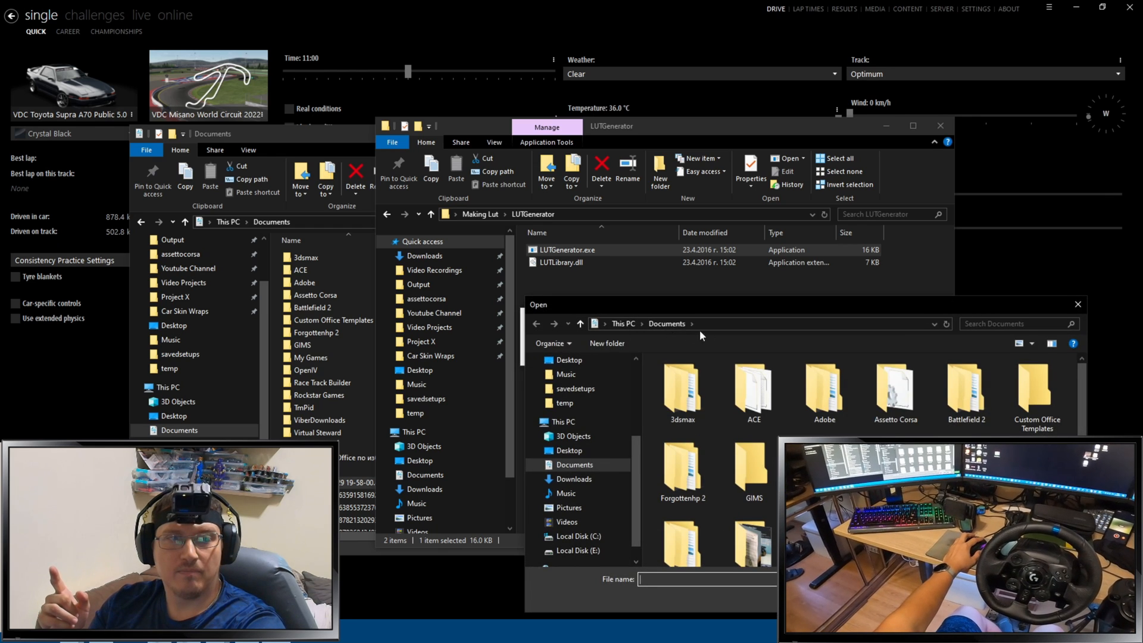
{"action": "left_click_drag", "start_coordinate": [696, 251], "coordinate": [683, 233]}
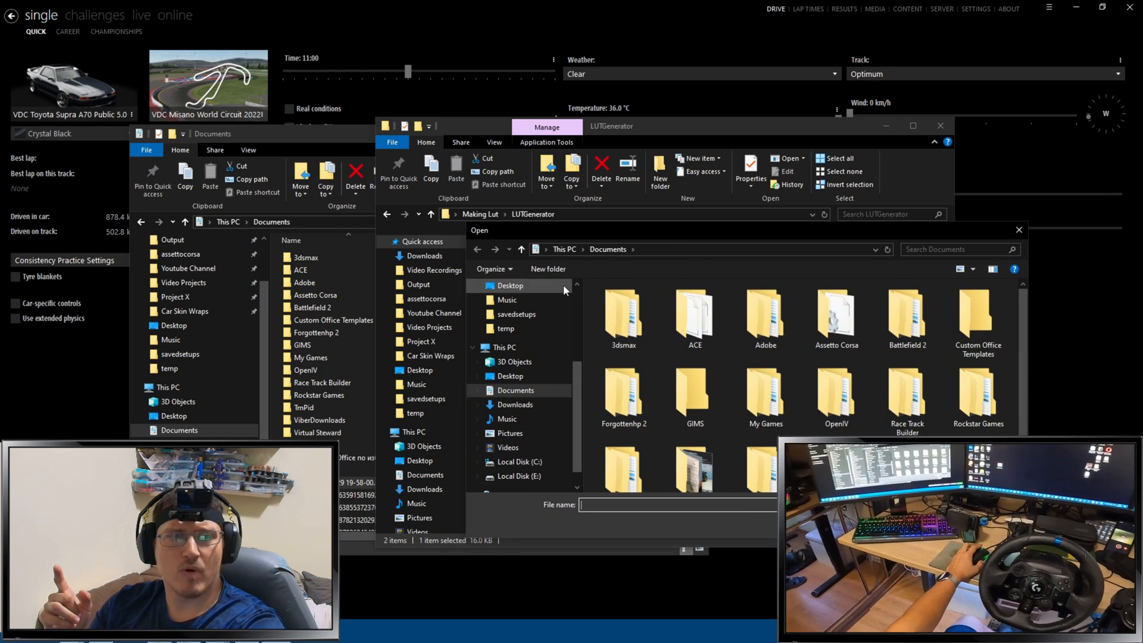
{"action": "scroll", "coordinate": [697, 335], "scroll_direction": "down", "scroll_amount": 1}
{"action": "left_click", "coordinate": [978, 427]}
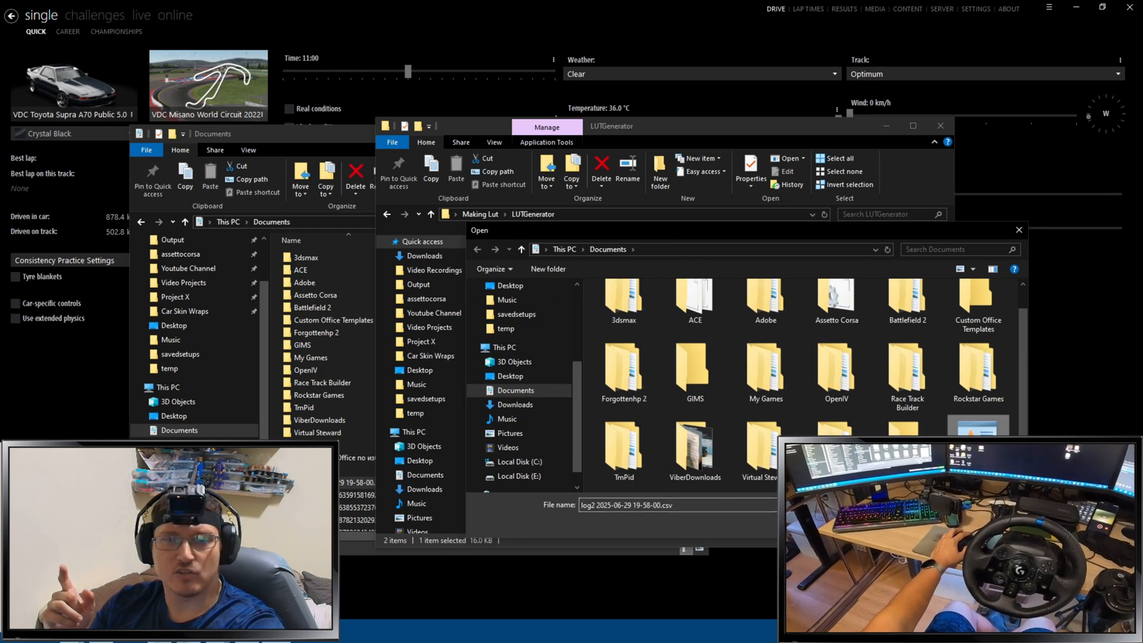
{"action": "key", "text": "Return"}
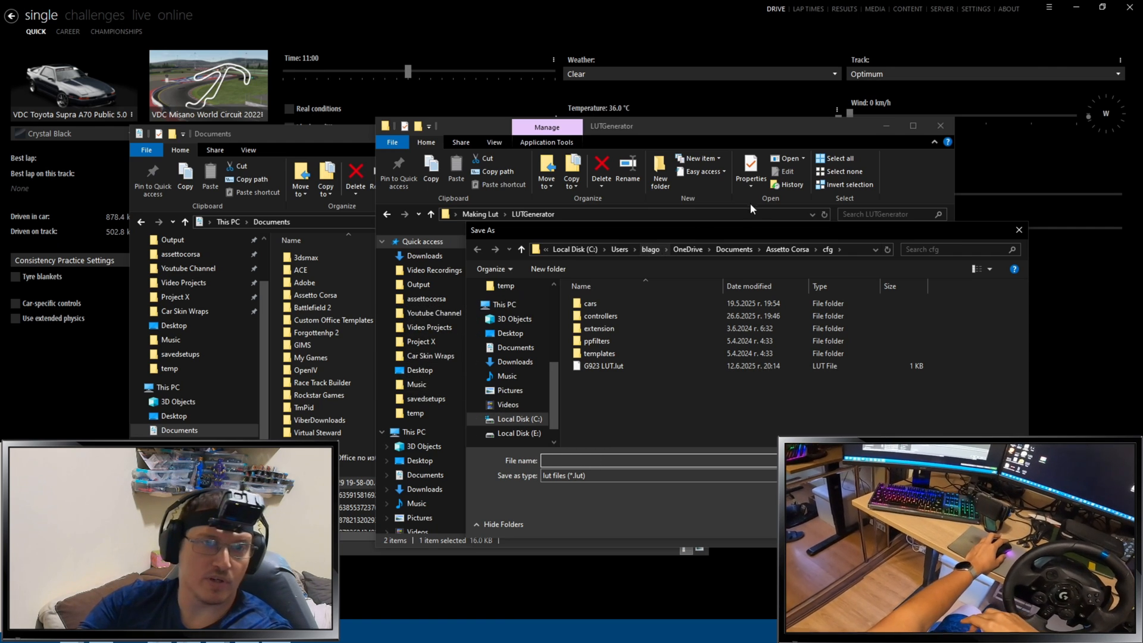
Save the LUT as G923 YT Lut in Documents\Assetto Corsa\cfg and view its output curve
{"action": "left_click", "coordinate": [735, 249]}
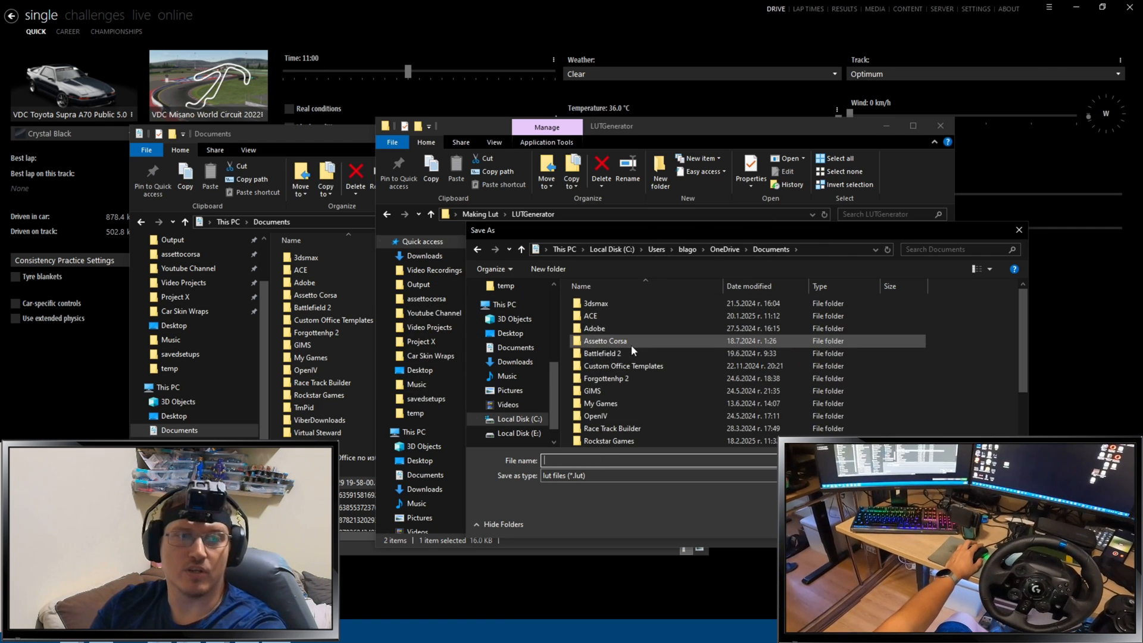
{"action": "double_click", "coordinate": [629, 343]}
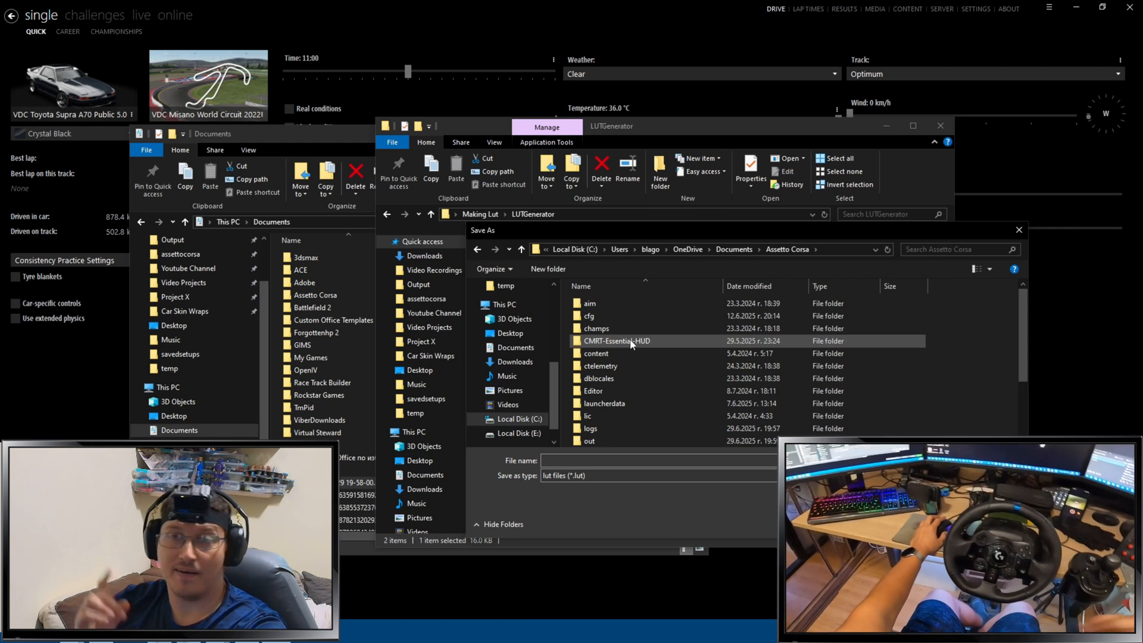
{"action": "scroll", "coordinate": [623, 406], "scroll_direction": "down", "scroll_amount": 3}
{"action": "scroll", "coordinate": [623, 338], "scroll_direction": "up", "scroll_amount": 3}
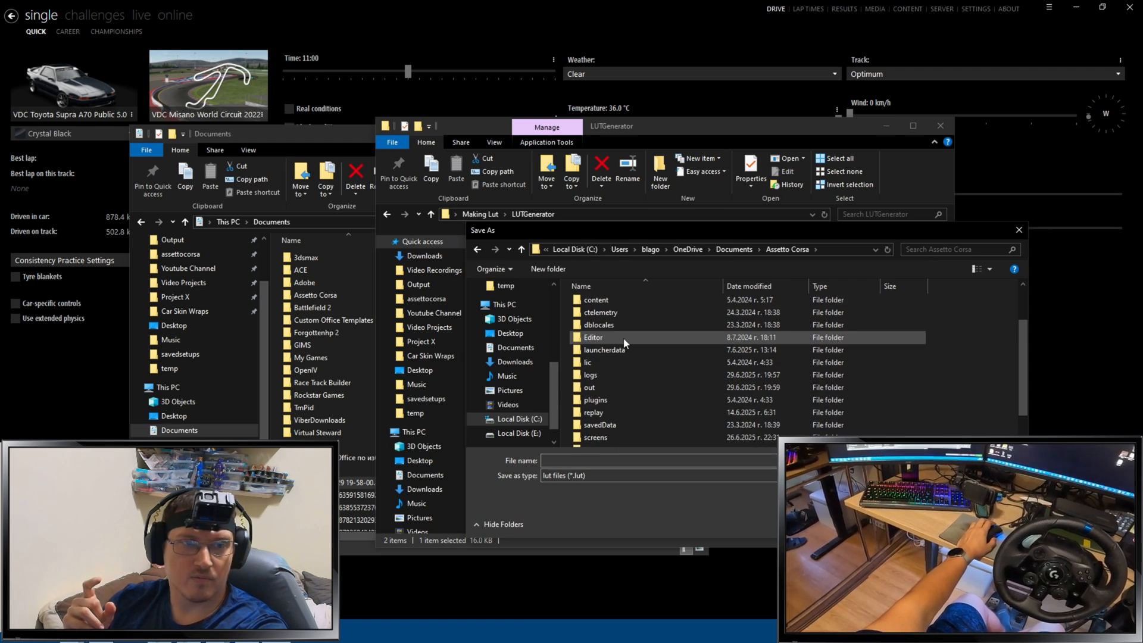
{"action": "double_click", "coordinate": [617, 316]}
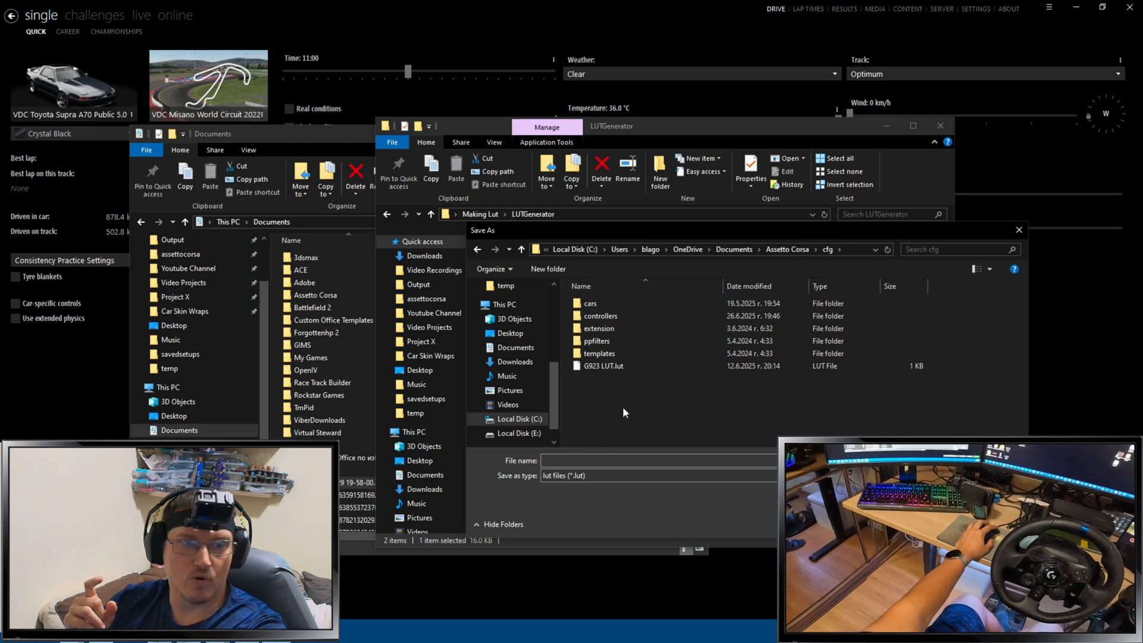
{"action": "left_click", "coordinate": [603, 459]}
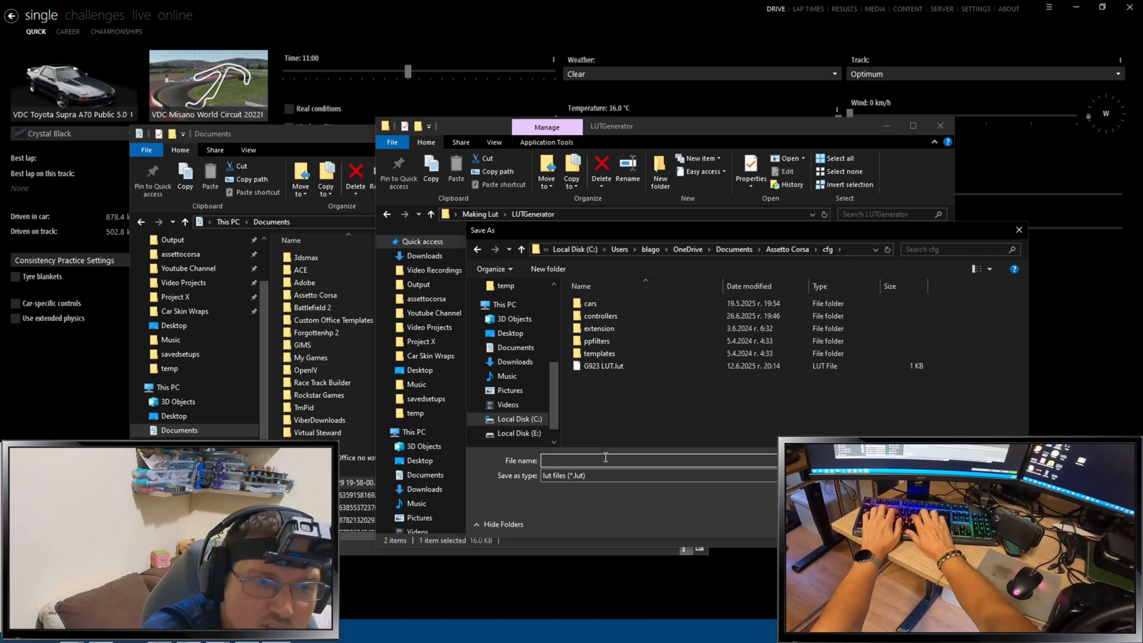
{"action": "type", "text": "G923 Y"}
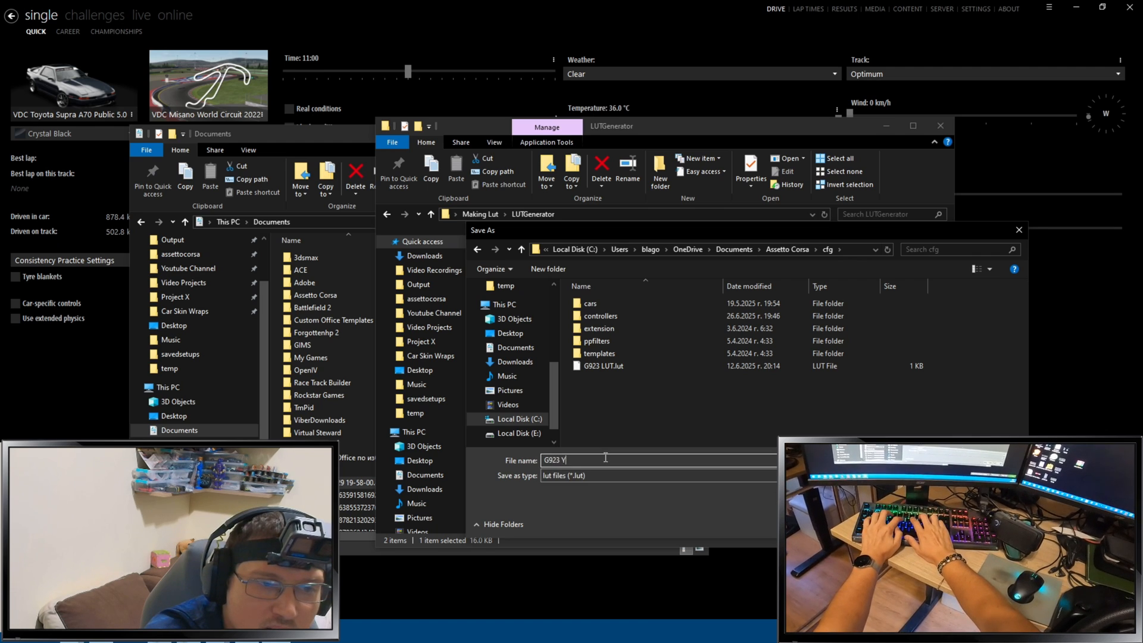
{"action": "type", "text": "T Lut"}
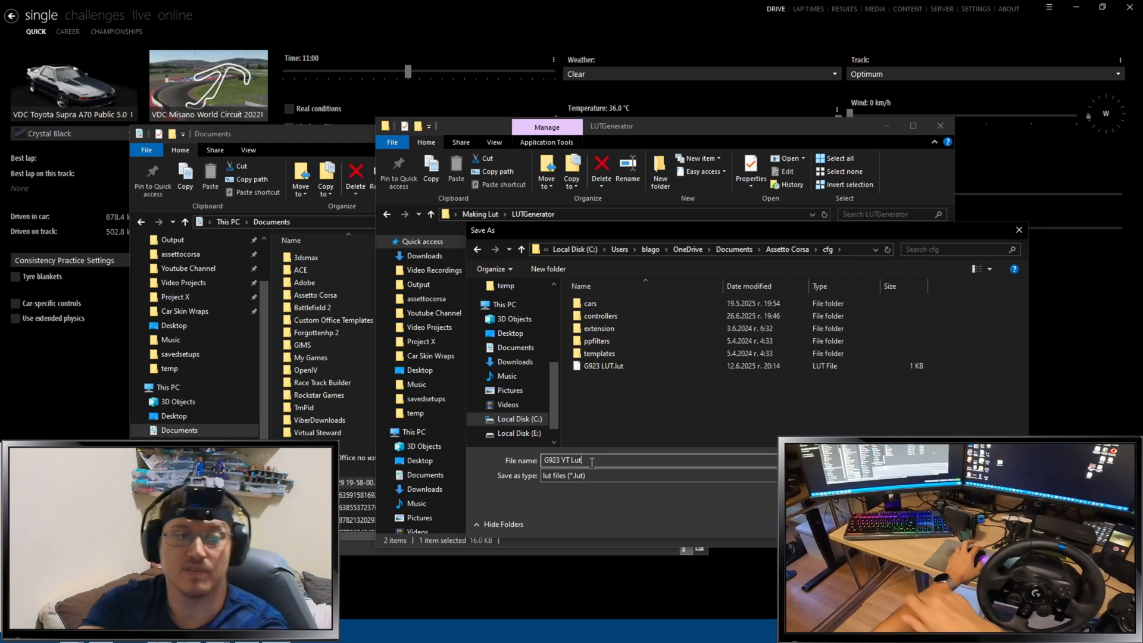
{"action": "key", "text": "Return"}
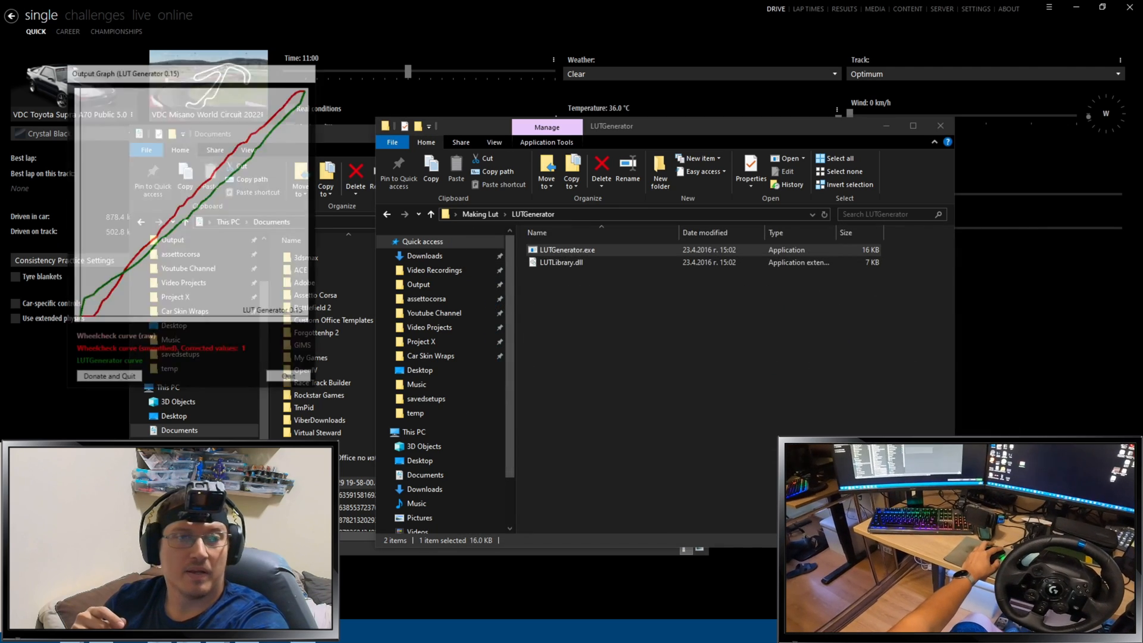
{"action": "left_click_drag", "start_coordinate": [192, 73], "coordinate": [511, 129]}
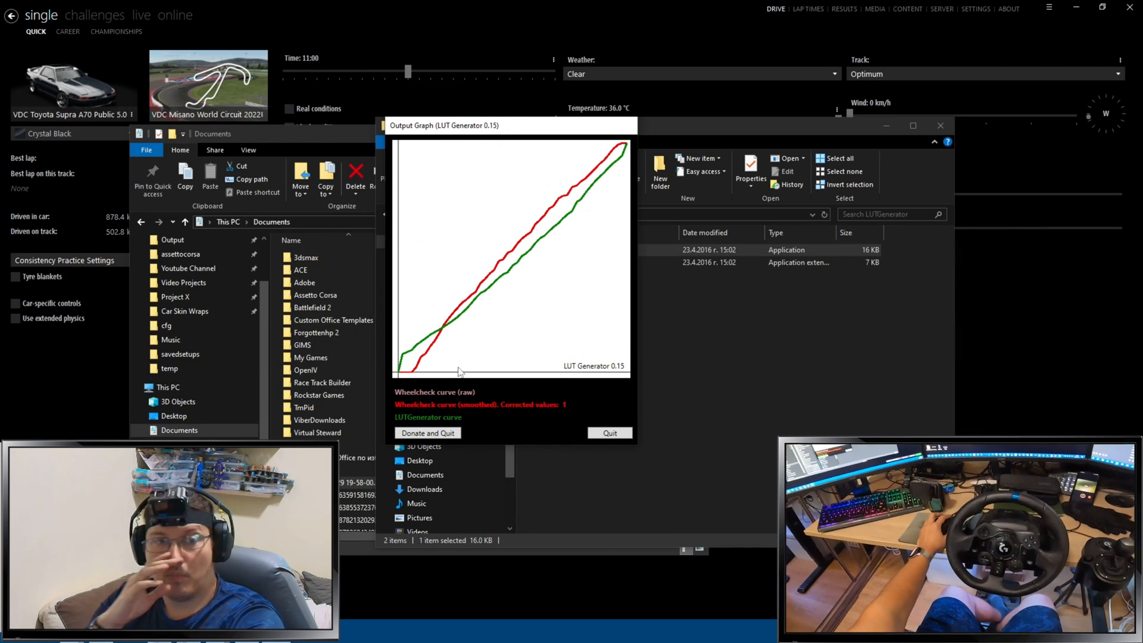
Switch force-feedback post-processing Mode to LUT and import G923 YT Lut.lut
{"action": "left_click", "coordinate": [610, 435]}
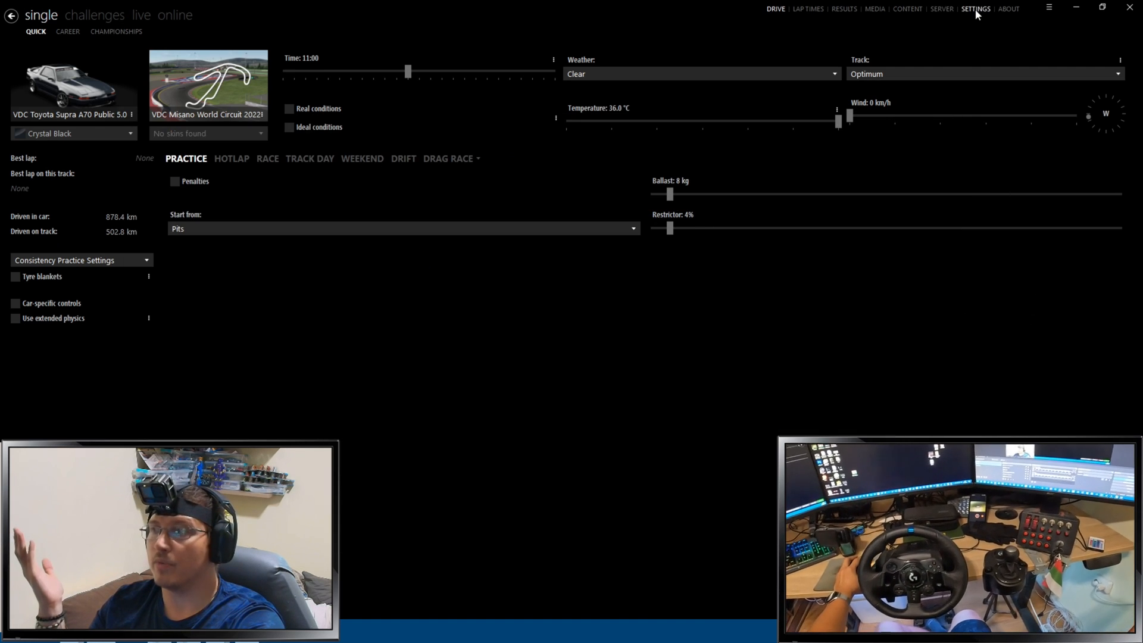
{"action": "left_click", "coordinate": [976, 8]}
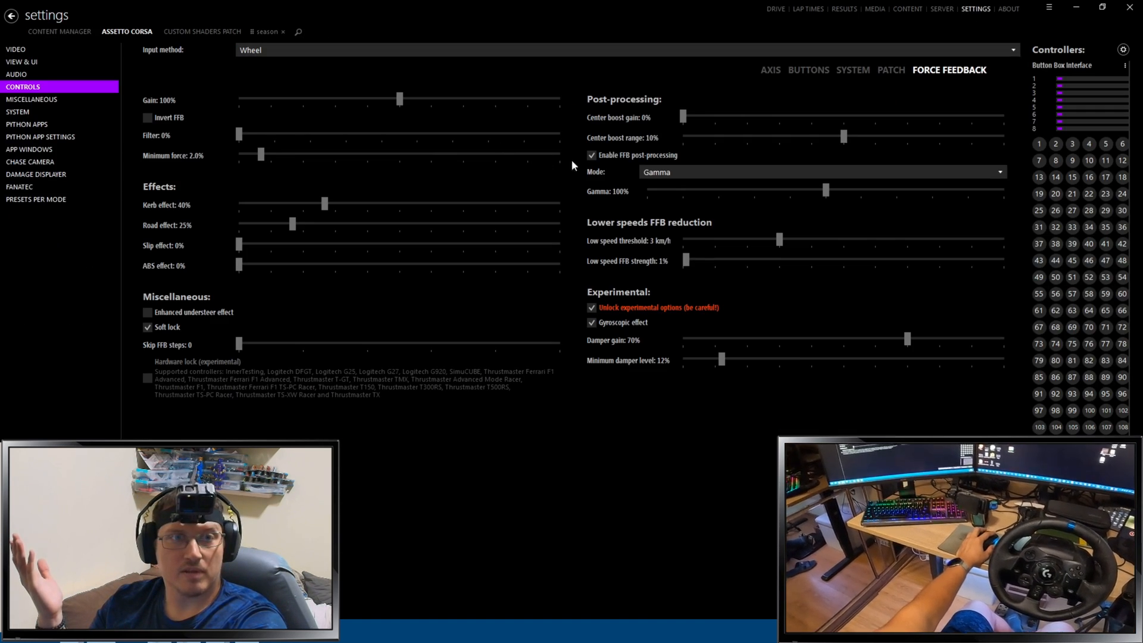
{"action": "left_click", "coordinate": [665, 172]}
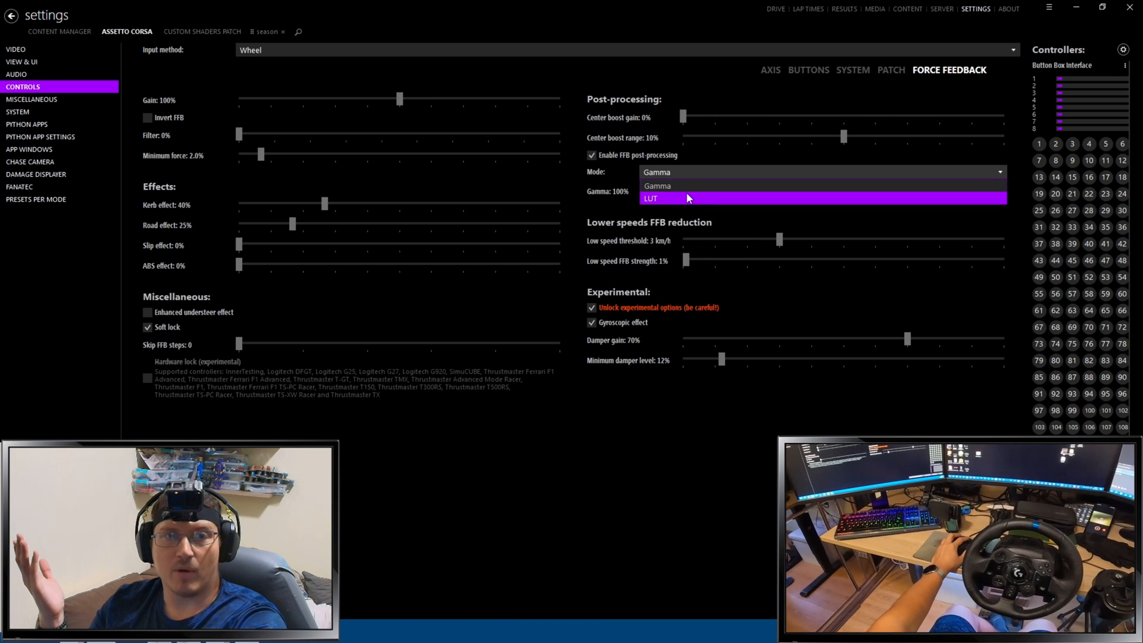
{"action": "left_click", "coordinate": [685, 191]}
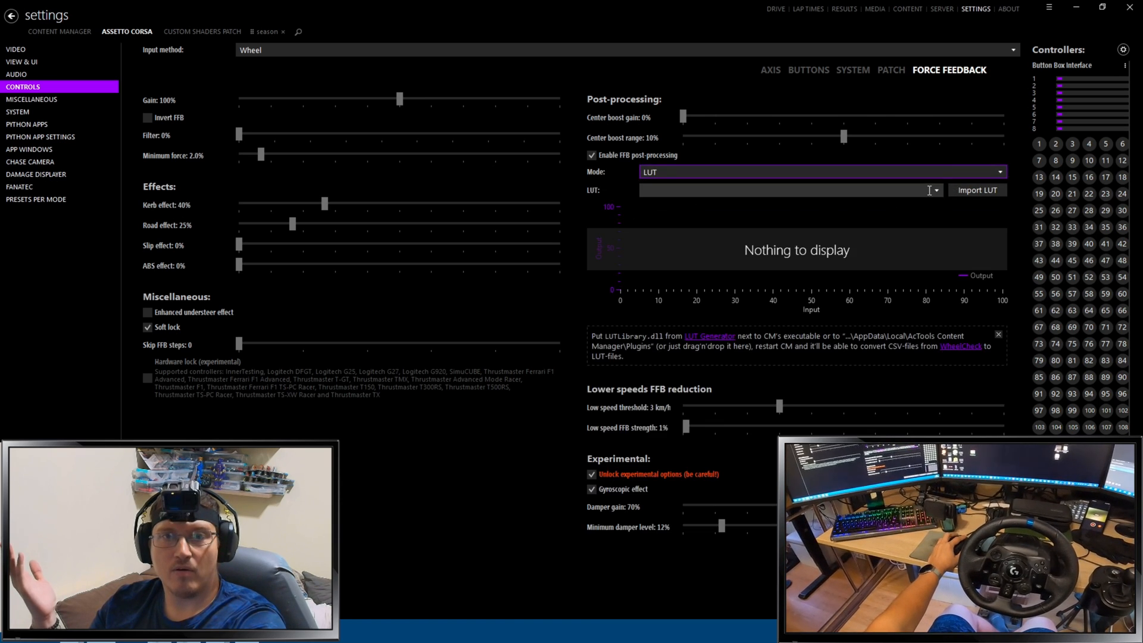
{"action": "left_click", "coordinate": [961, 191]}
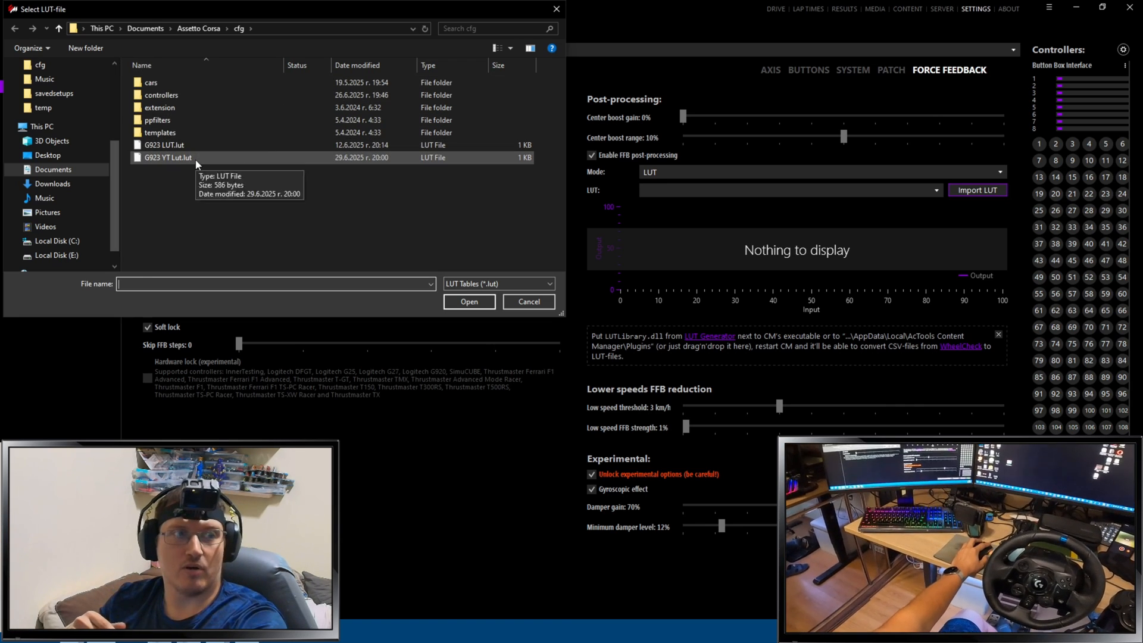
{"action": "double_click", "coordinate": [168, 157]}
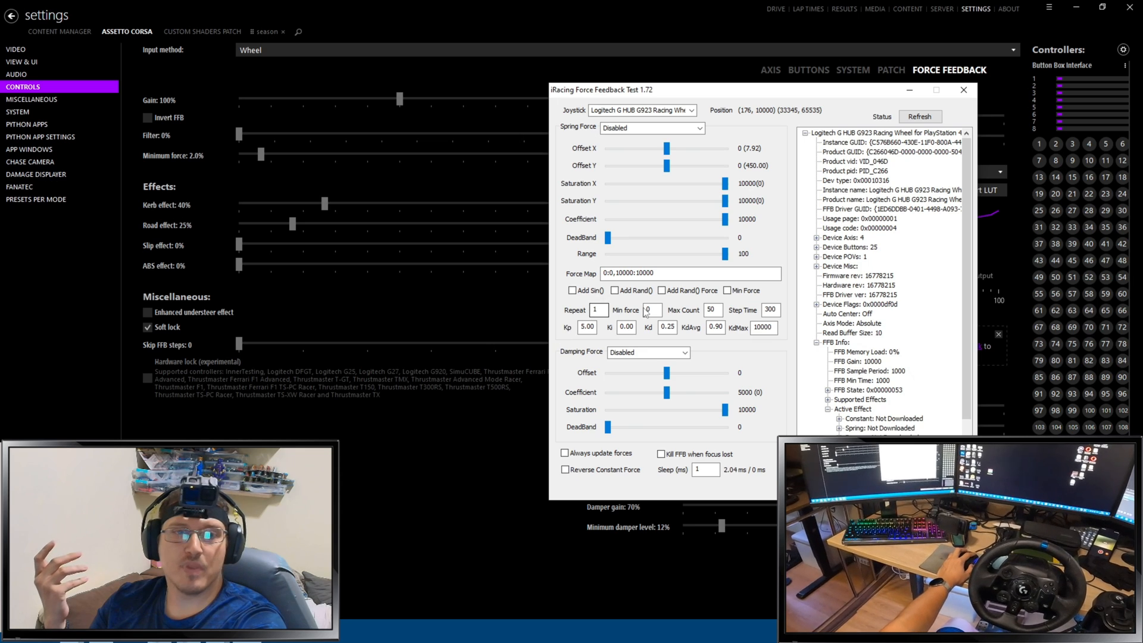
Focus the Max Count field, then minimize the test window to show the LUT curve settings
{"action": "left_click", "coordinate": [712, 310]}
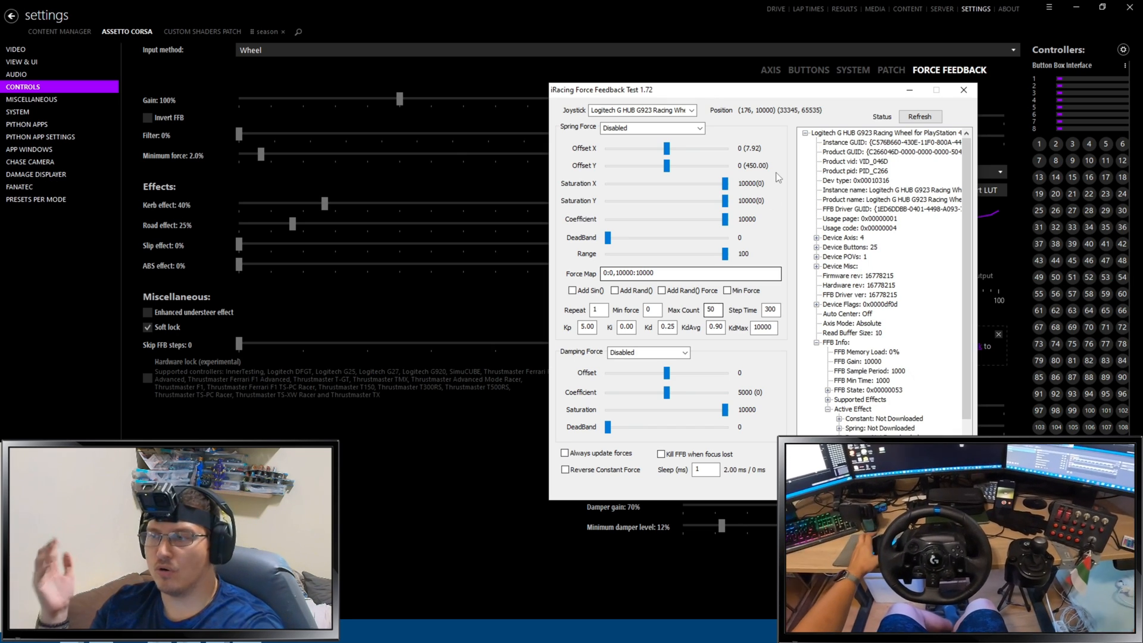
{"action": "left_click", "coordinate": [909, 90]}
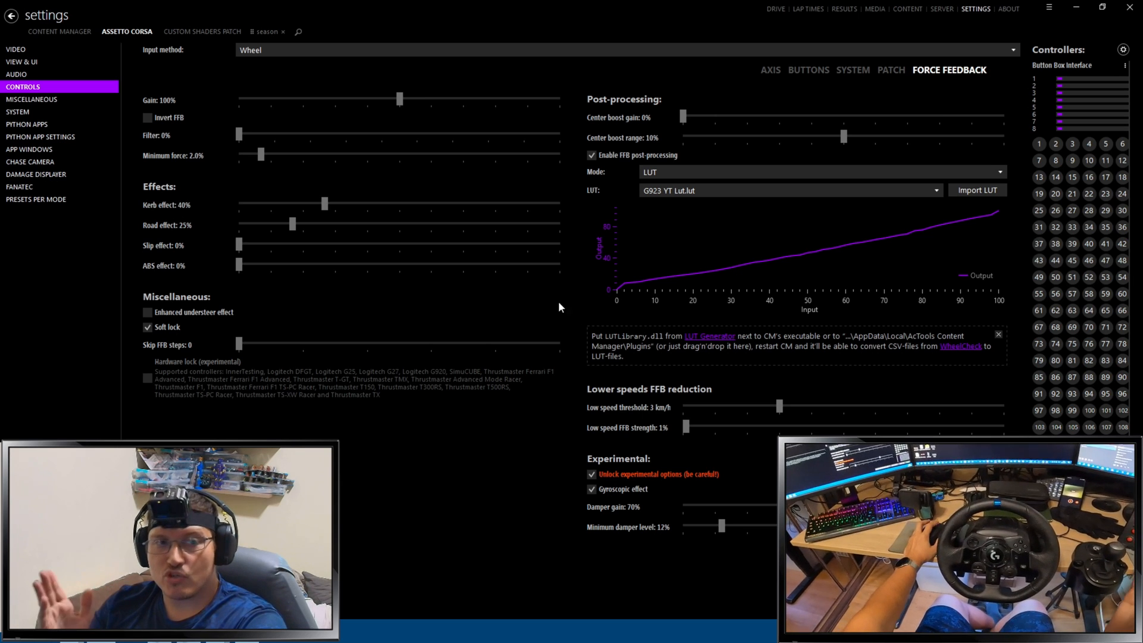
Restore the test window, raise Max Count to 450, and minimize it again
{"action": "key", "text": "alt+Tab"}
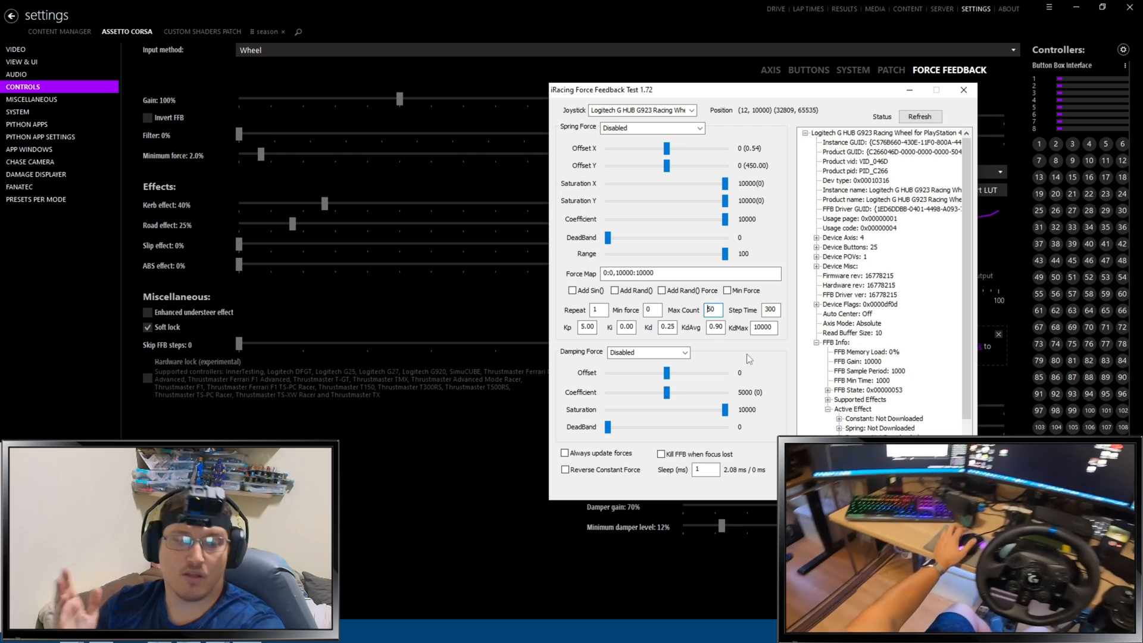
{"action": "type", "text": "4"}
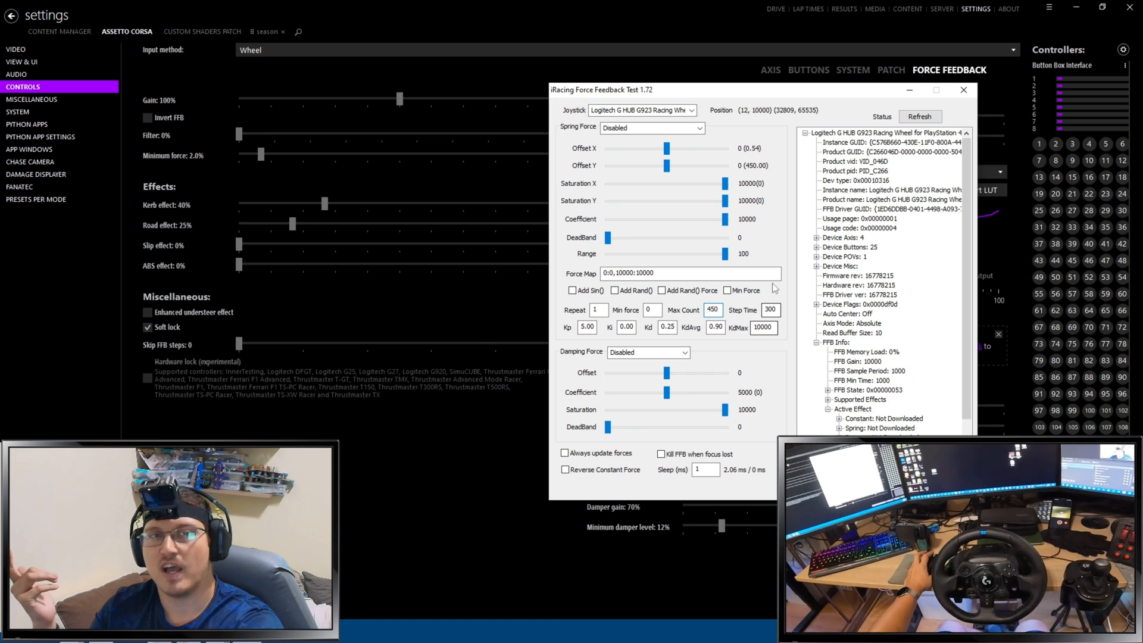
{"action": "left_click", "coordinate": [908, 93]}
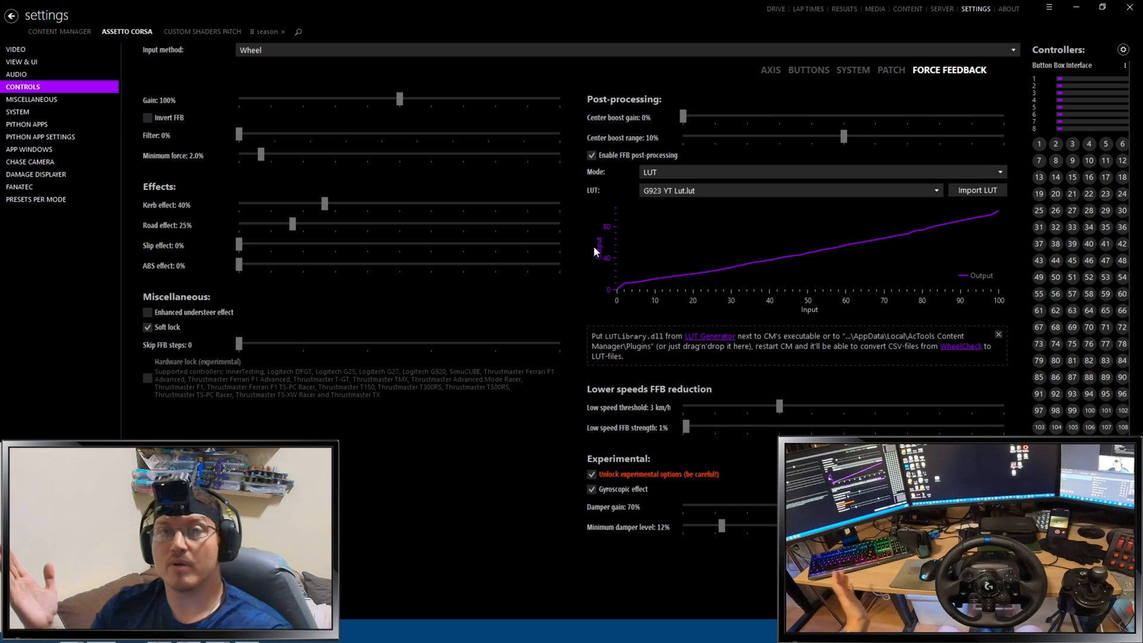